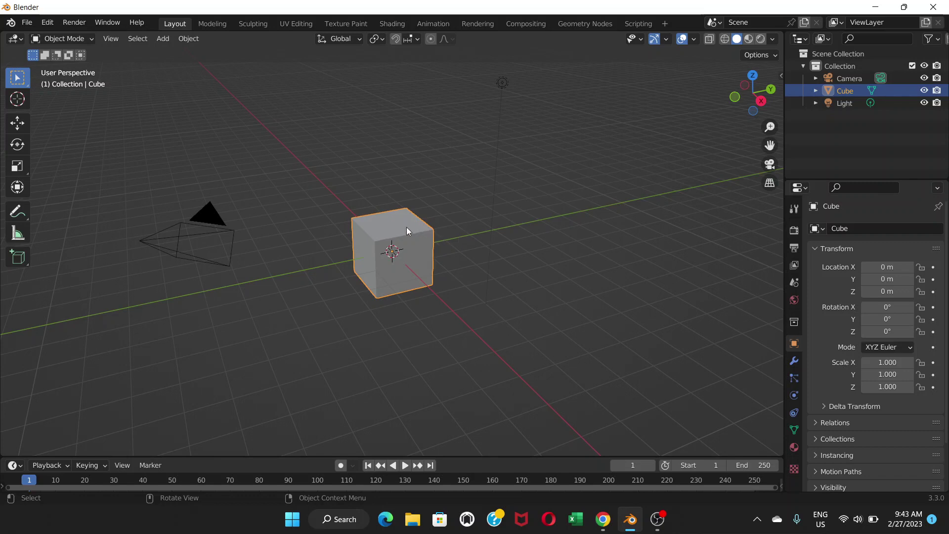
Delete the default cube and add a new cube mesh at the scene origin
key("Delete")
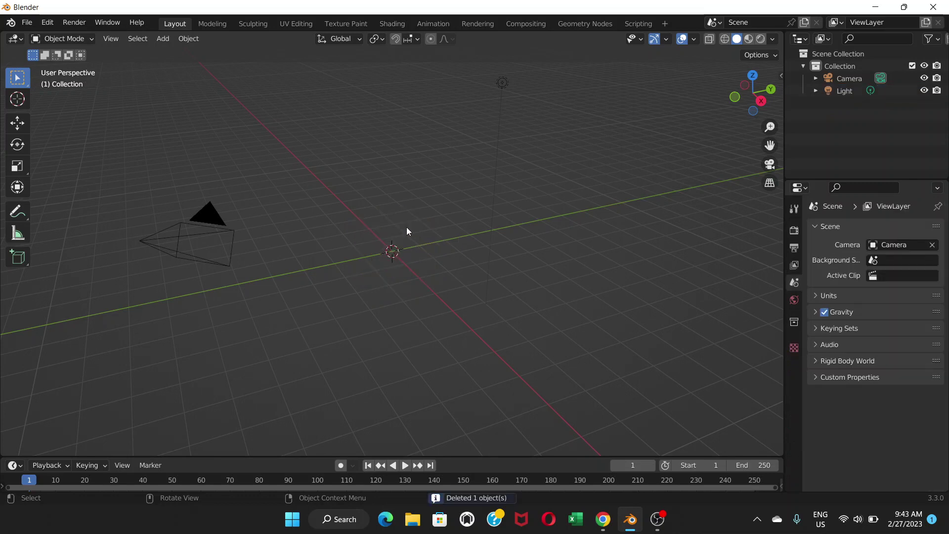
left_click(163, 39)
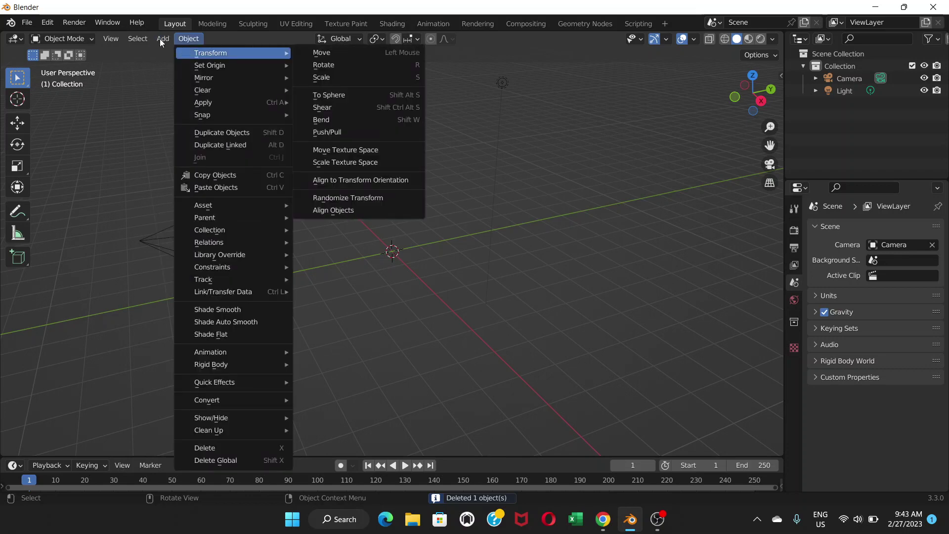
mouse_move(193, 53)
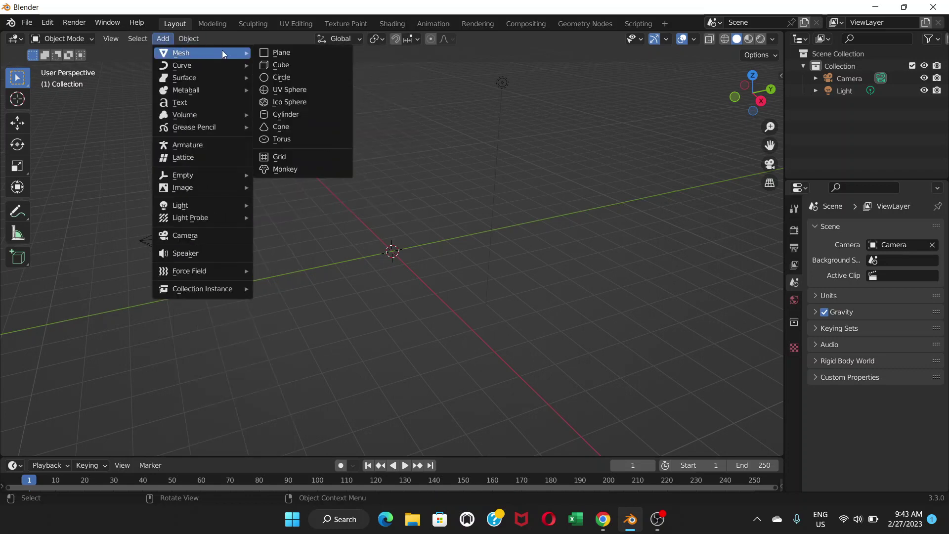
left_click(283, 66)
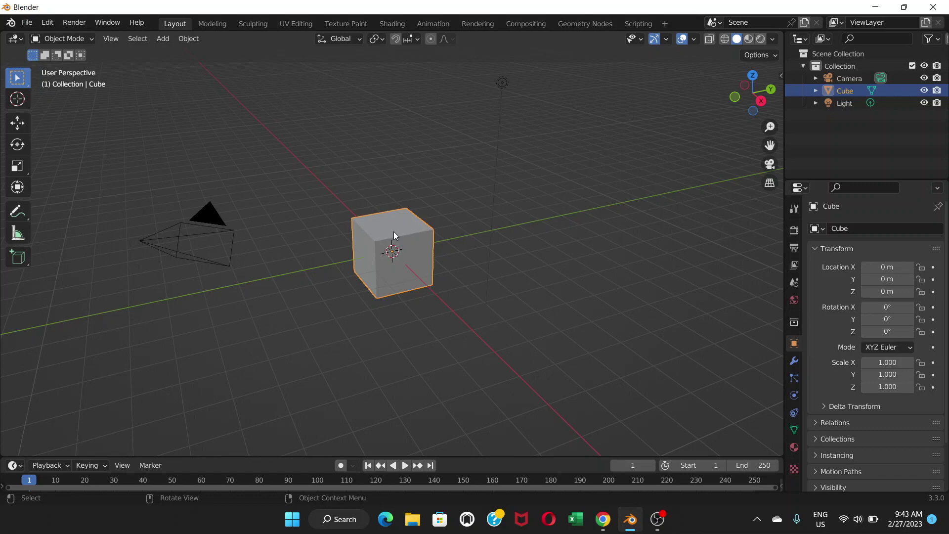
Switch the new cube from Object Mode to Edit Mode
left_click(85, 41)
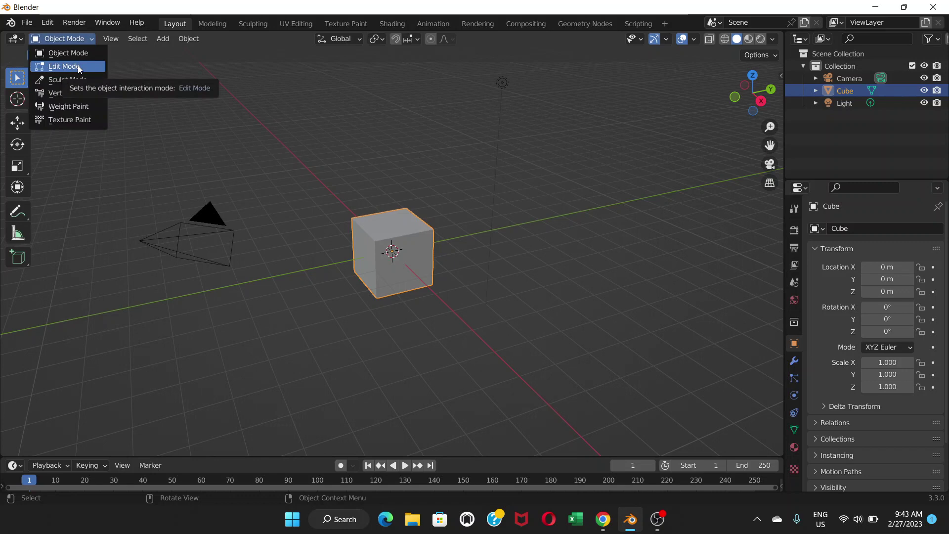
left_click(78, 66)
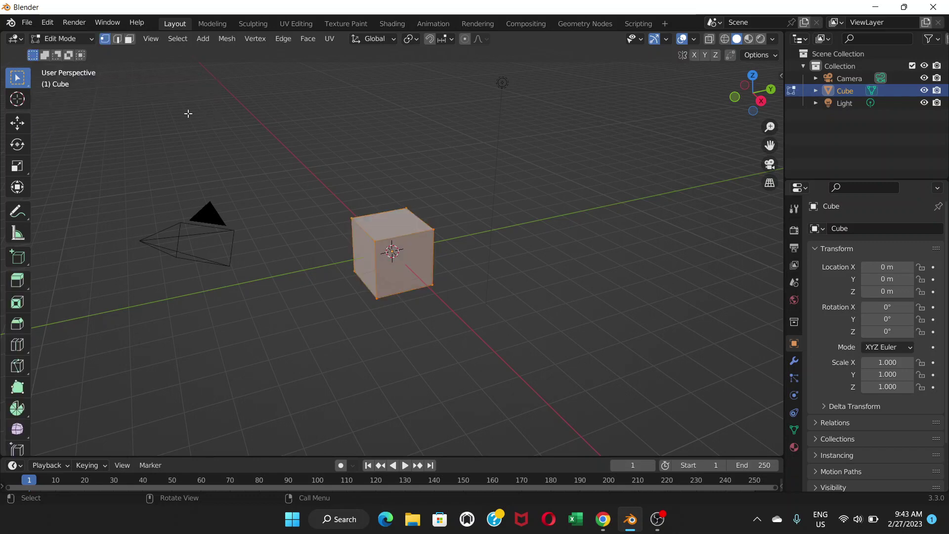
scroll(378, 254, "up", 3)
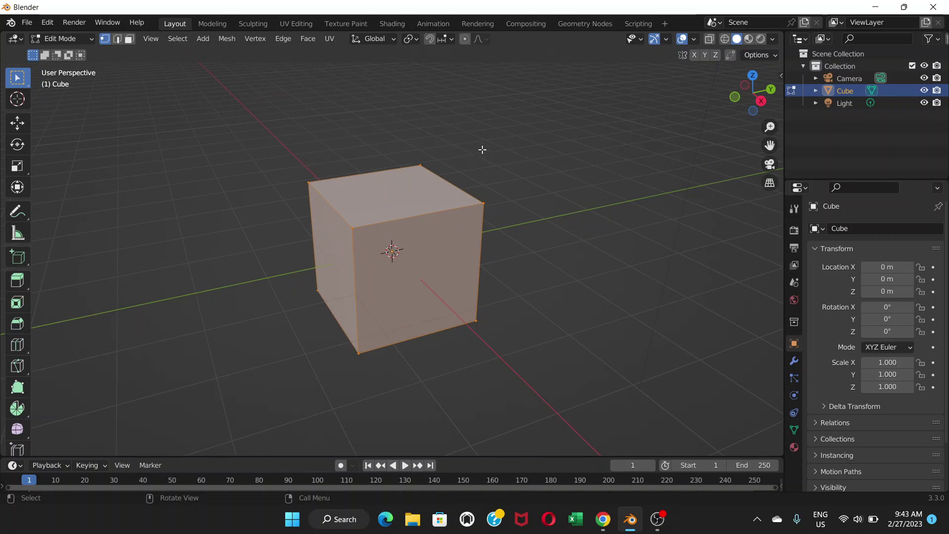
scroll(371, 245, "up", 2)
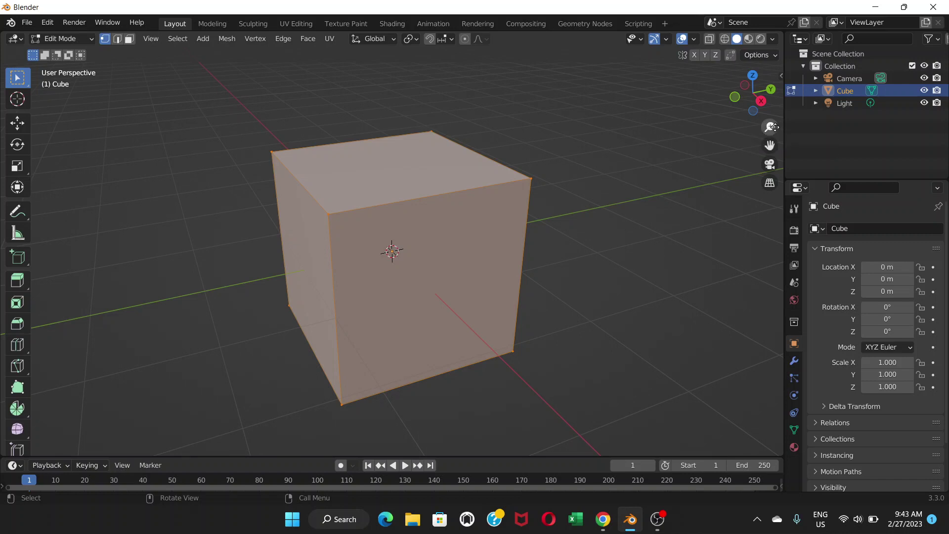
mouse_move(769, 128)
left_mouse_down()
mouse_move(769, 143)
mouse_move(769, 131)
left_mouse_up()
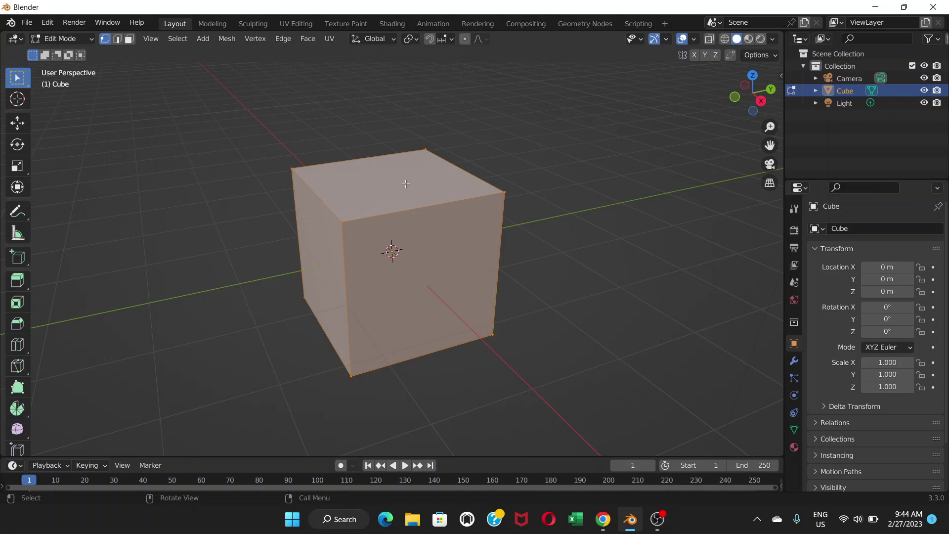
Add four evenly spaced loop cuts that divide the cube along its Y axis, without sliding them
key("ctrl+r")
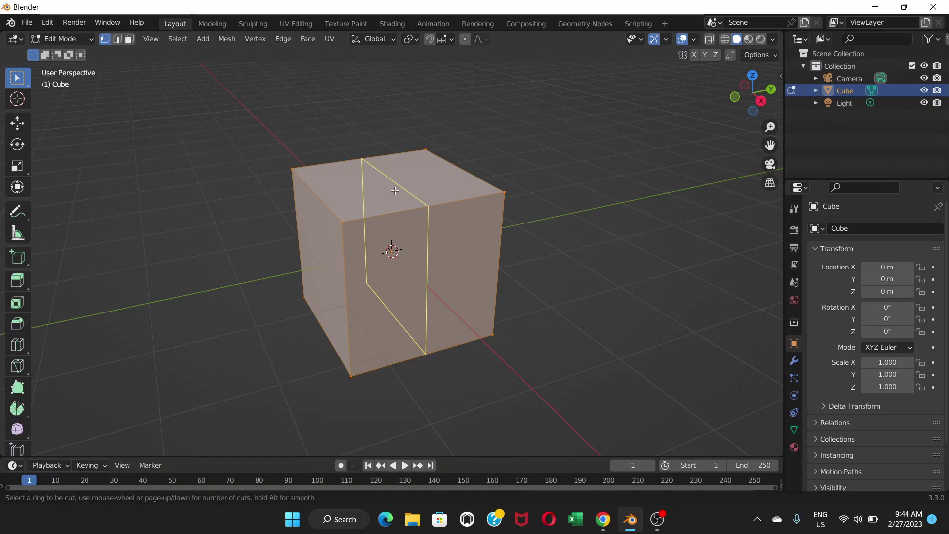
scroll(394, 191, "up", 1)
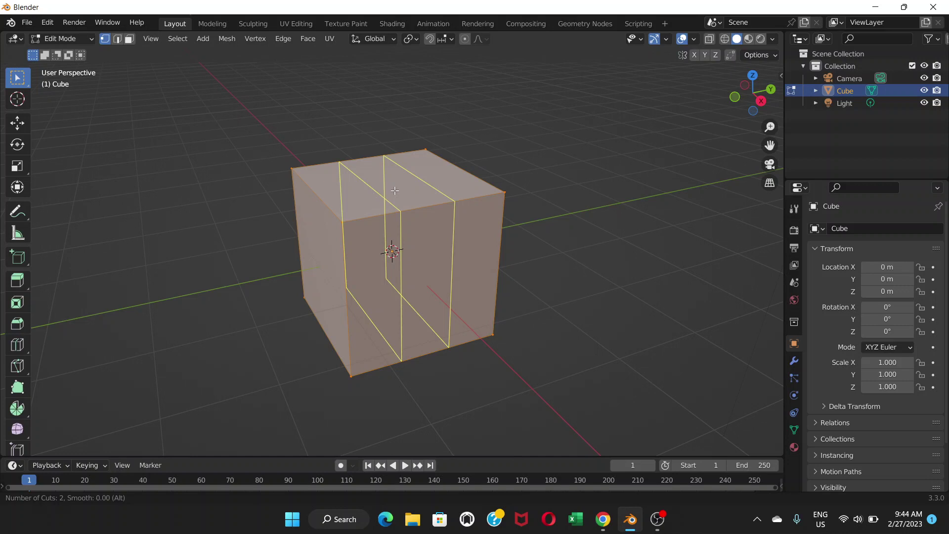
scroll(395, 190, "up", 1)
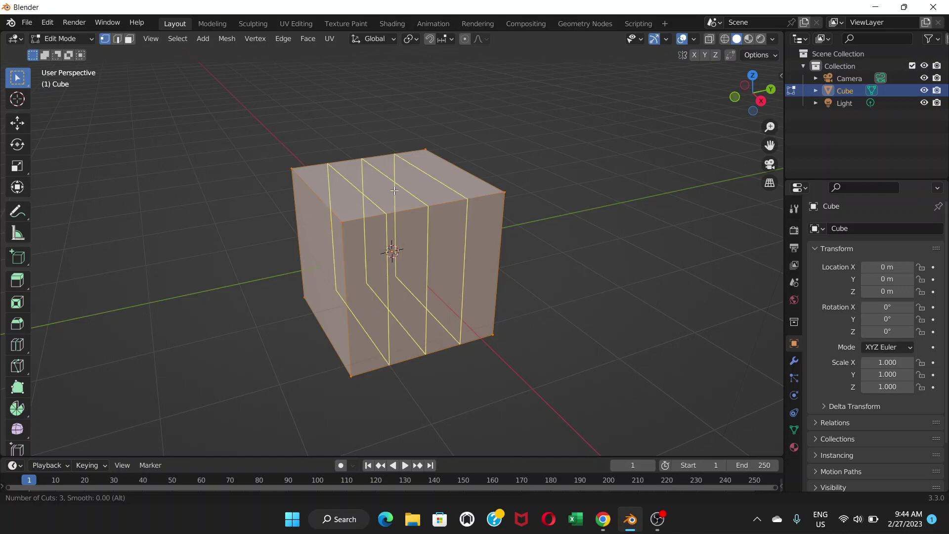
scroll(394, 190, "up", 2)
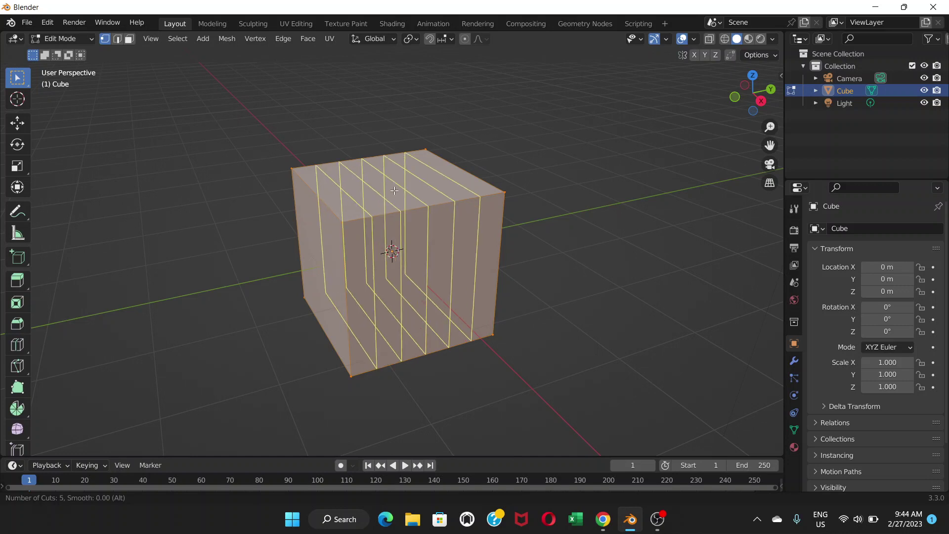
scroll(394, 190, "down", 1)
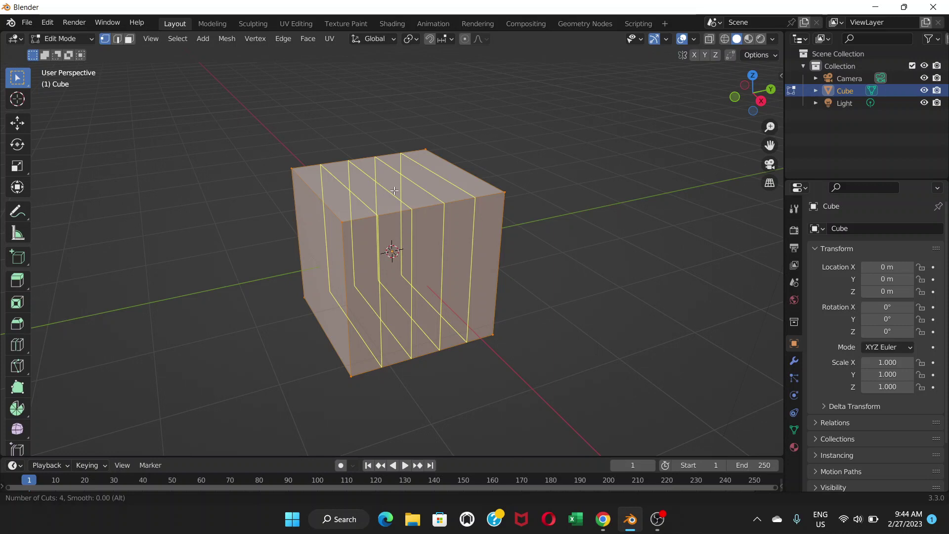
left_click(394, 190)
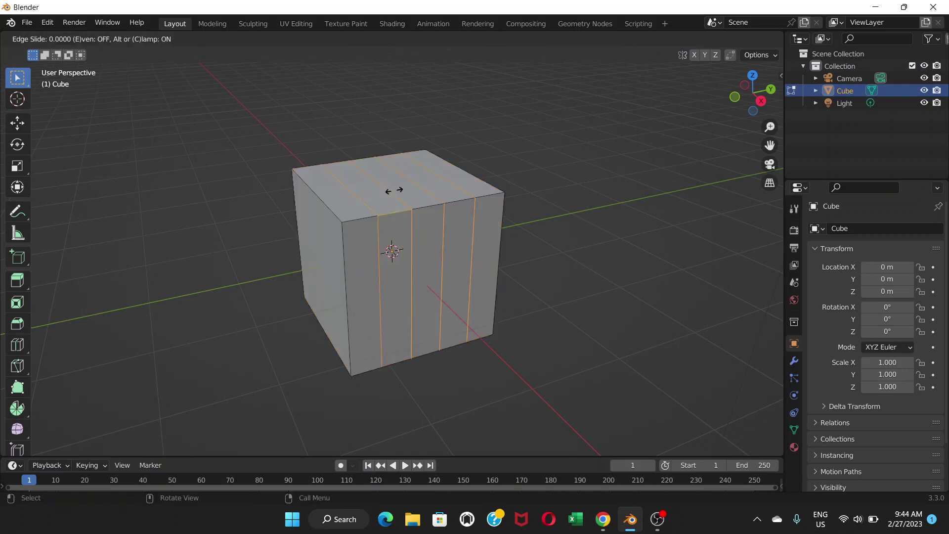
left_click(394, 190)
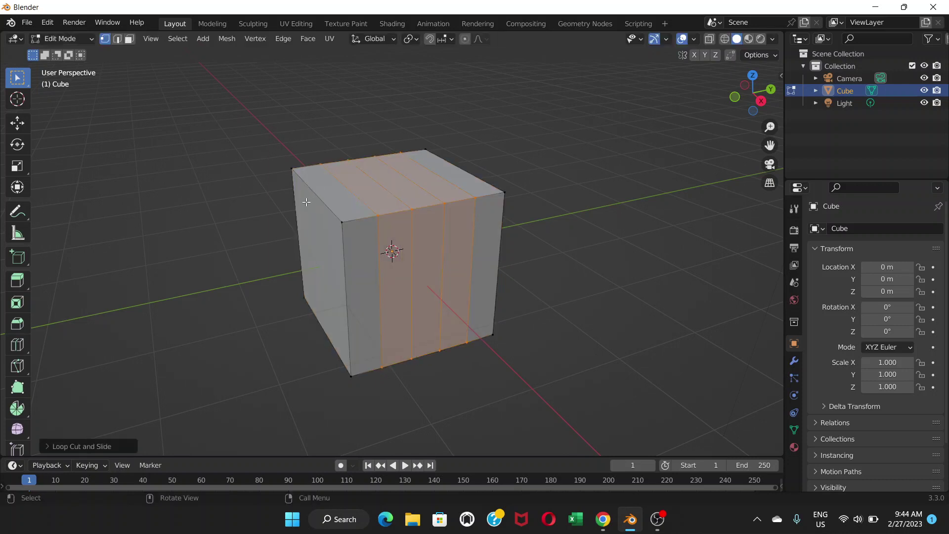
Add four evenly spaced loop cuts that divide the cube along its X axis, without sliding them
key("ctrl+r")
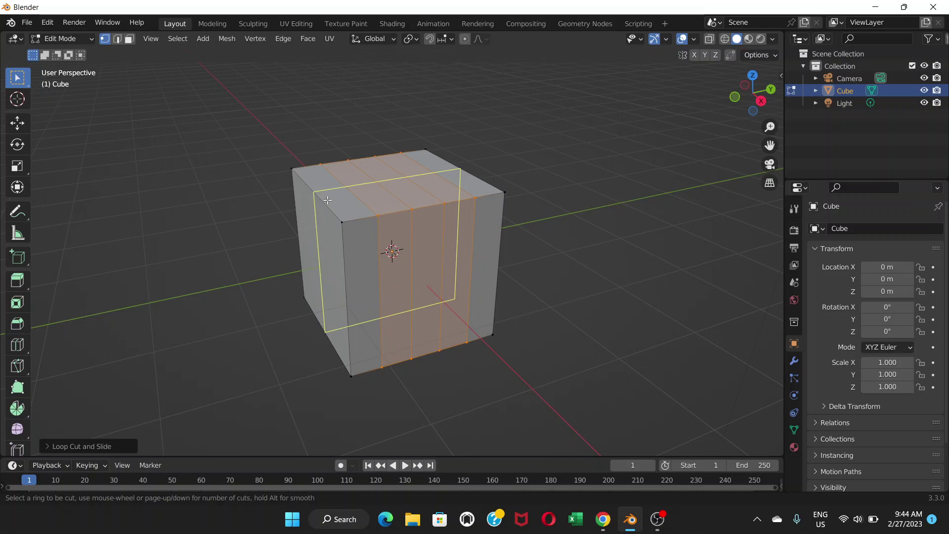
scroll(327, 200, "up", 1)
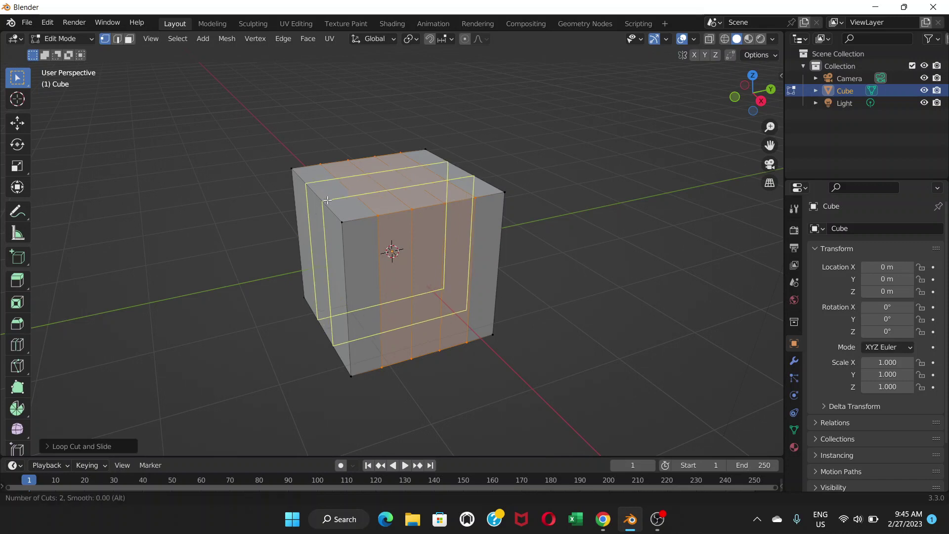
scroll(327, 199, "up", 1)
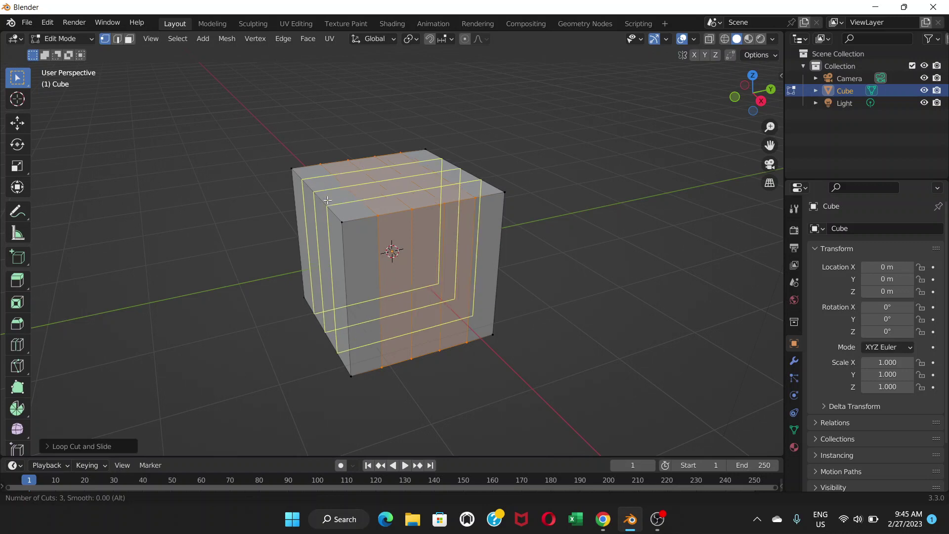
scroll(327, 200, "up", 2)
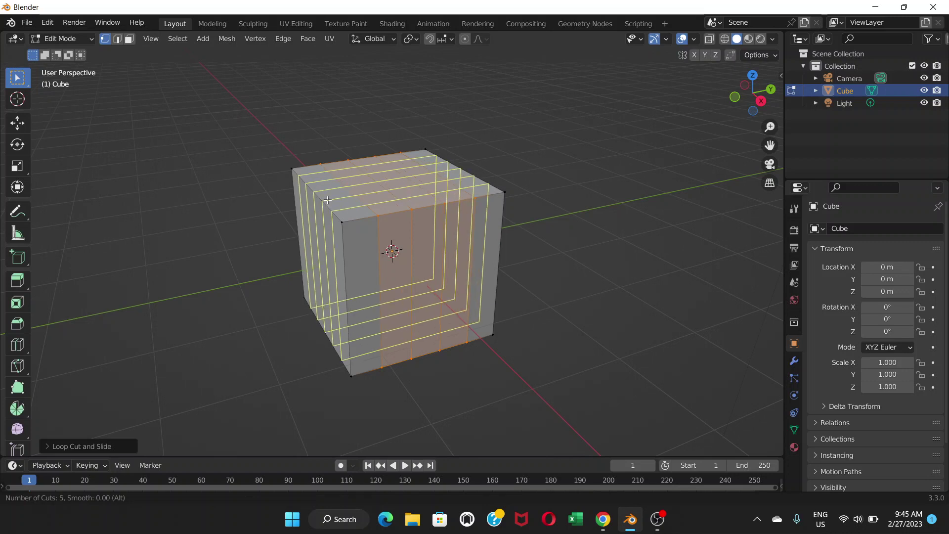
scroll(327, 199, "down", 1)
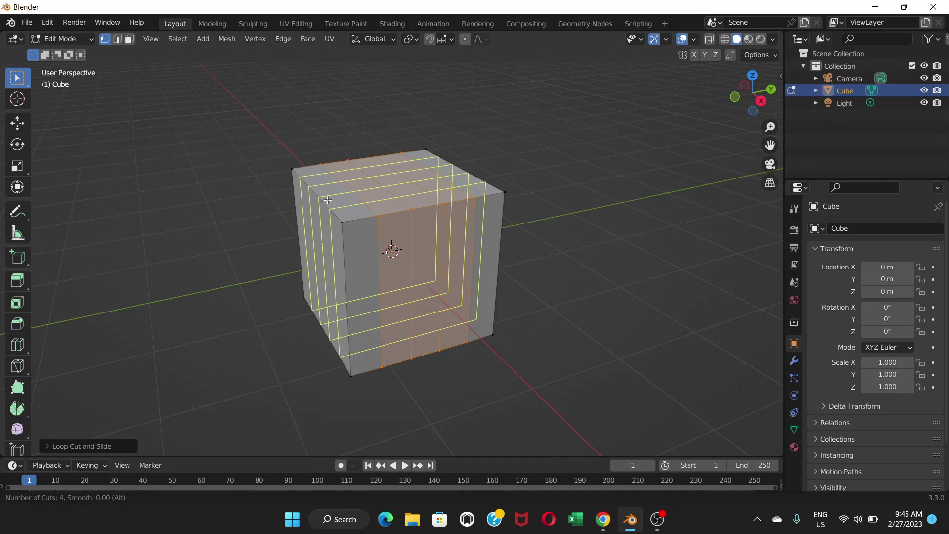
left_click(328, 200)
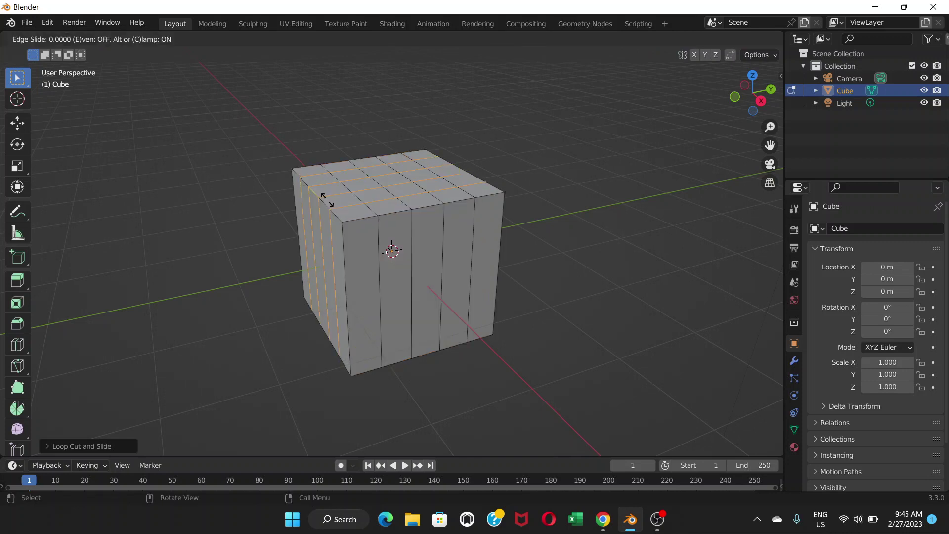
left_click(327, 200)
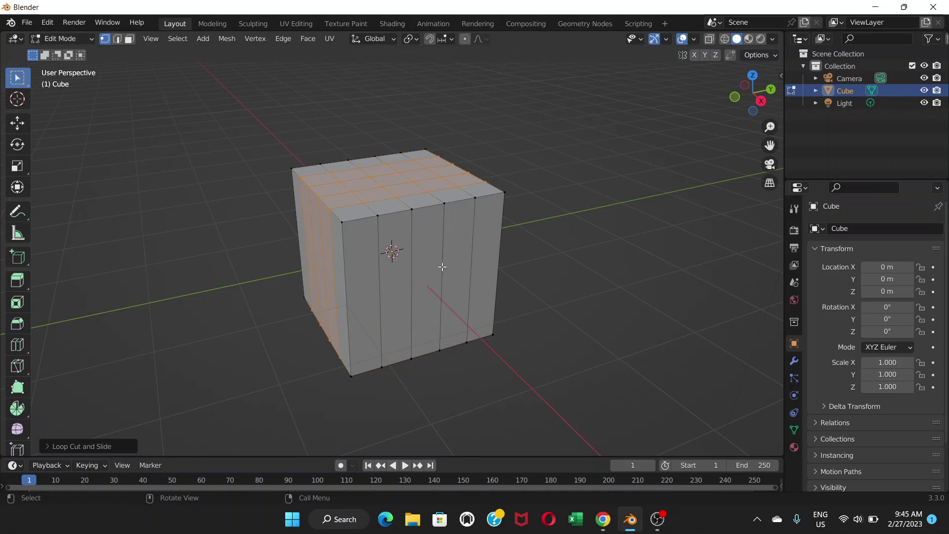
Add four evenly spaced horizontal loop cuts around the cube's sides without sliding them, and clear the selection
key("ctrl+r")
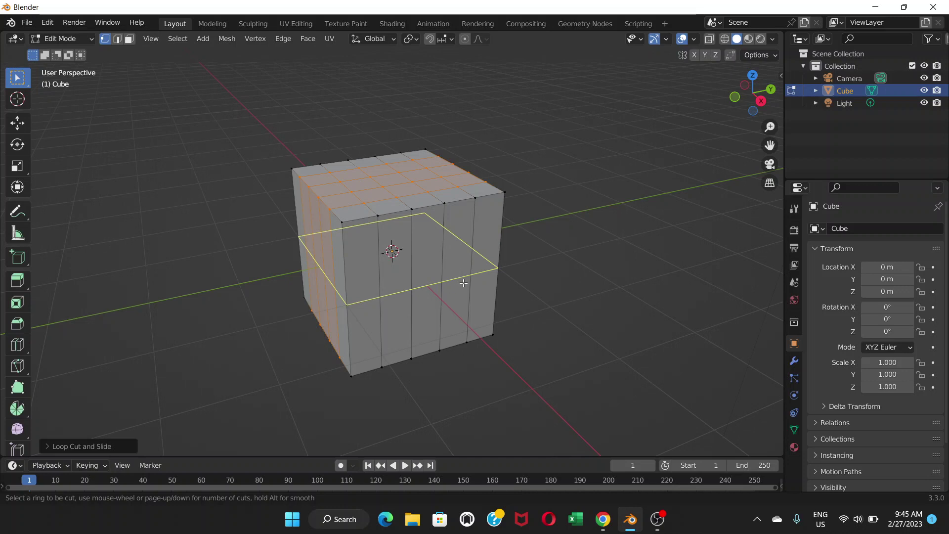
scroll(463, 283, "up", 2)
scroll(463, 283, "up", 1)
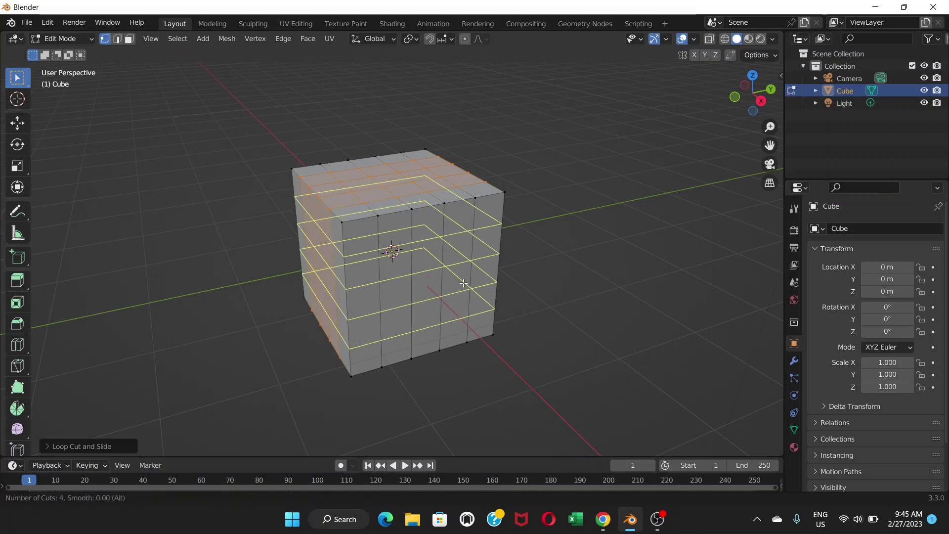
left_click(463, 282)
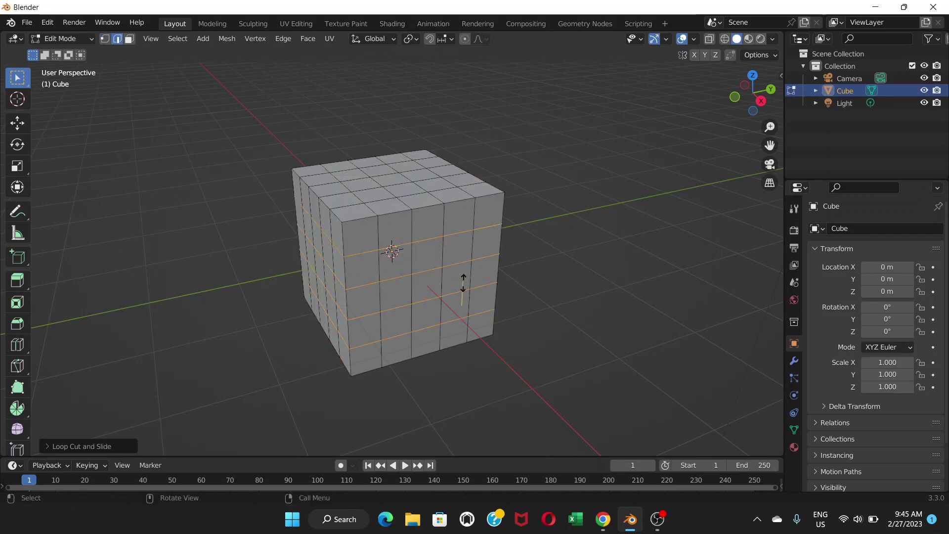
right_click(463, 283)
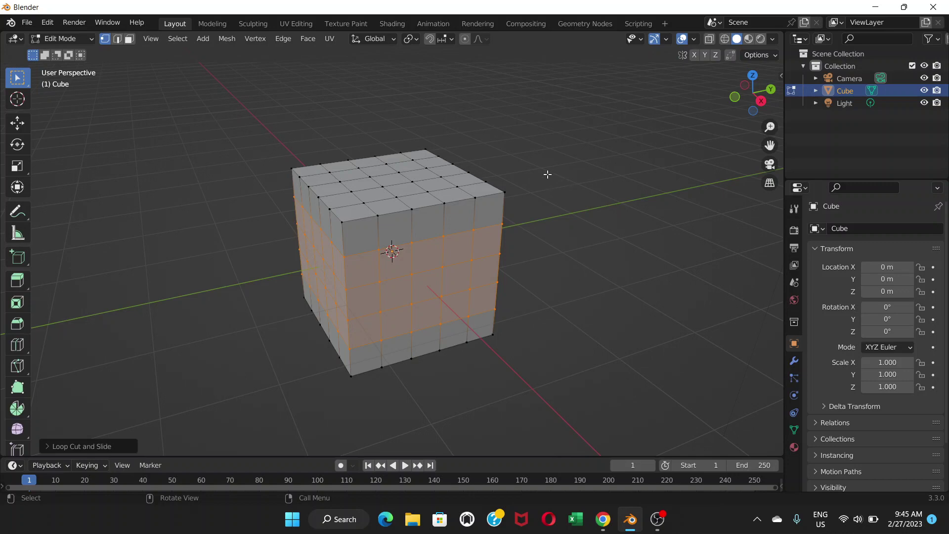
left_click(593, 248)
Switch the mesh selection mode from vertices to faces, with the cube's +Y side in view
middle_click_drag(535, 280, 527, 247)
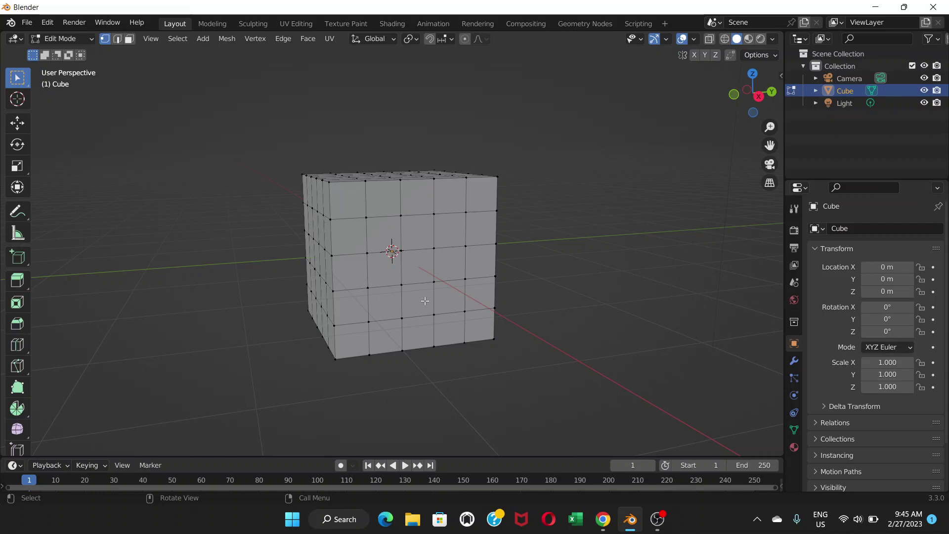
middle_click_drag(412, 265, 522, 255)
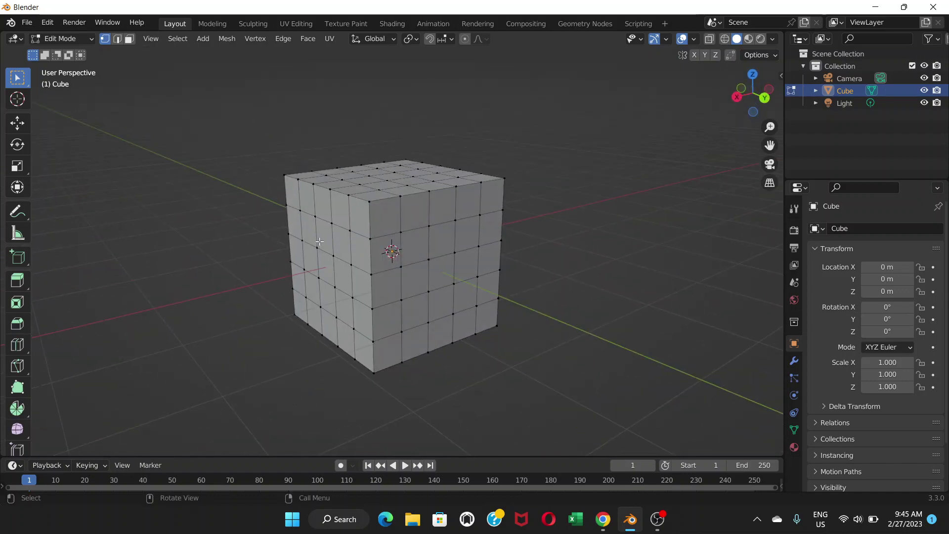
middle_click_drag(319, 241, 372, 231)
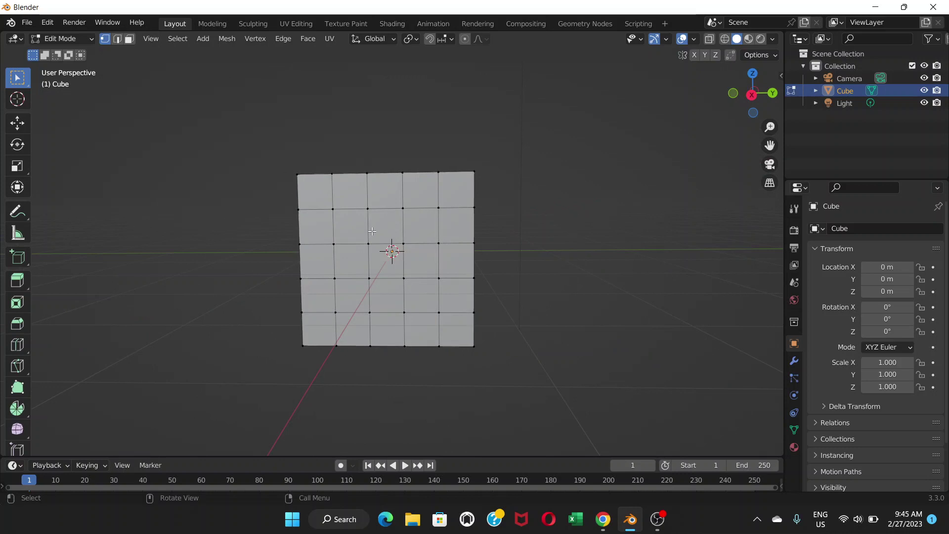
middle_click_drag(407, 236, 402, 213)
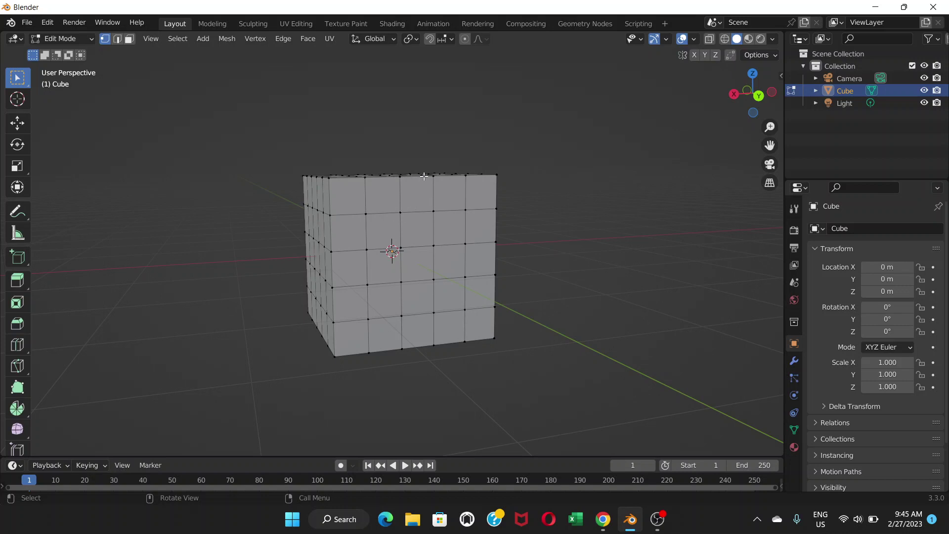
middle_click_drag(439, 239, 462, 236)
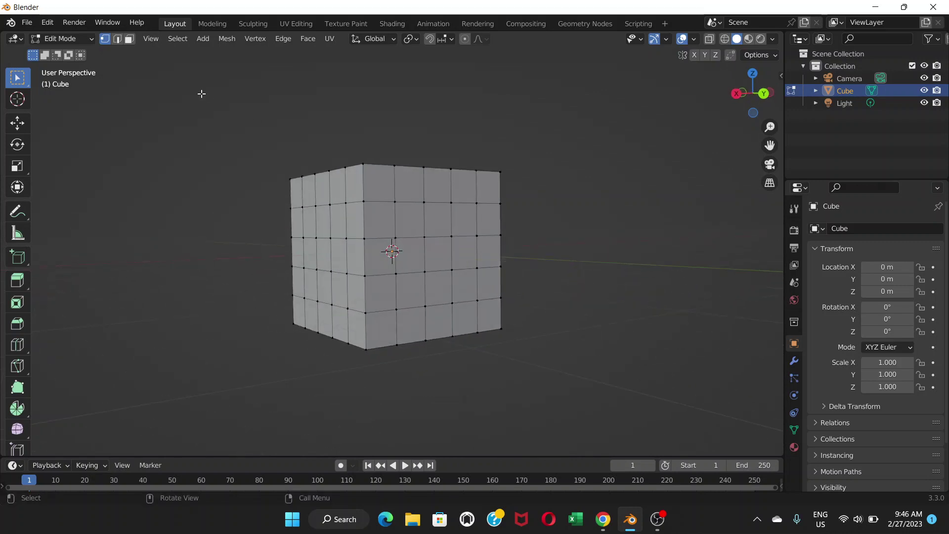
left_click(129, 39)
middle_click_drag(397, 229, 377, 226)
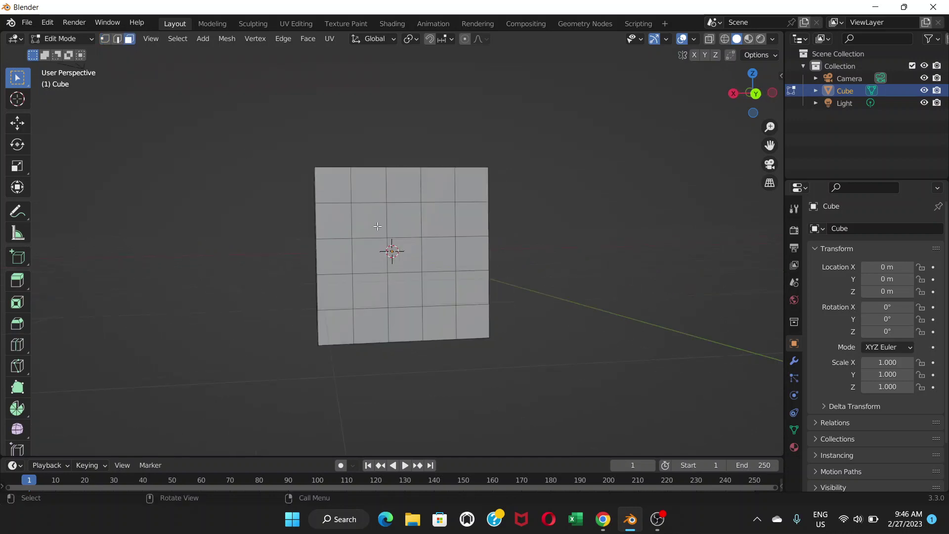
left_click(375, 221)
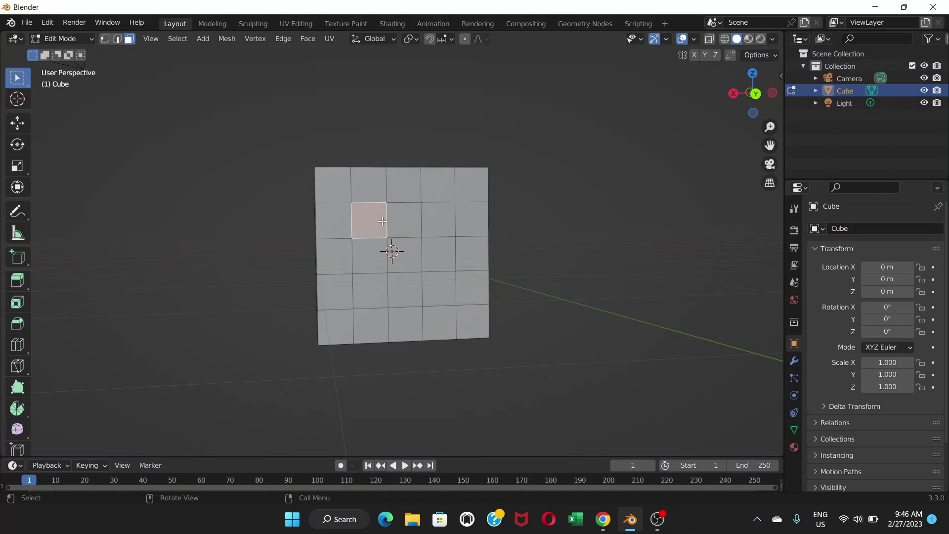
left_click(413, 222)
left_click(437, 220)
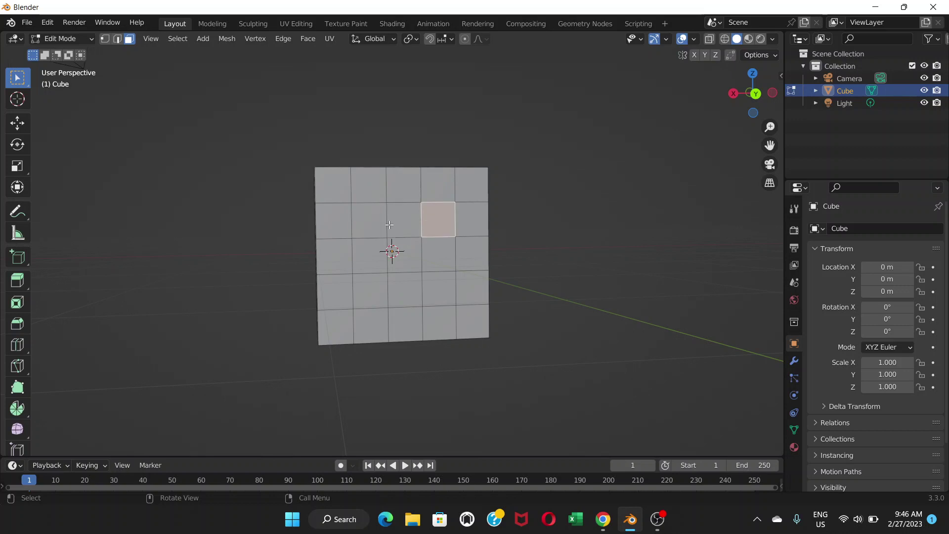
left_click(368, 223)
left_click(378, 255)
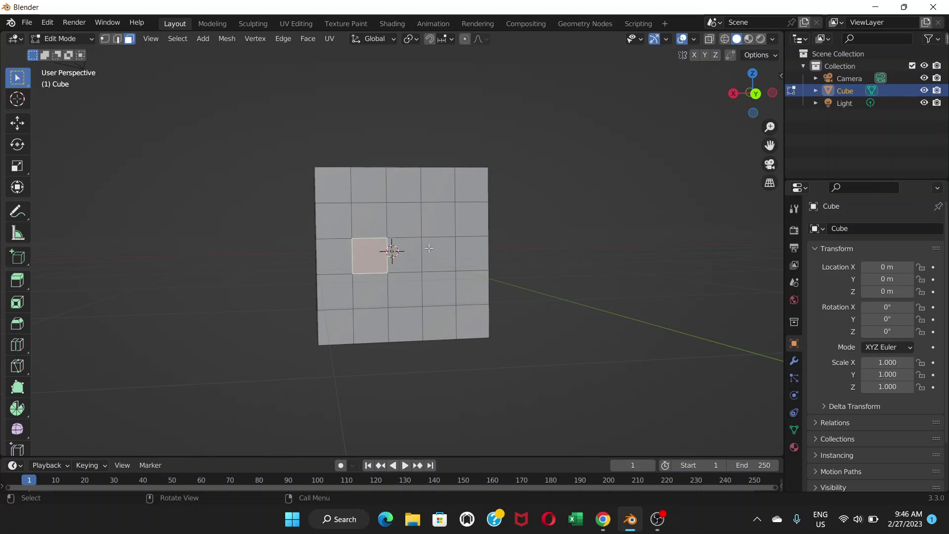
left_click(428, 252)
left_click(436, 220)
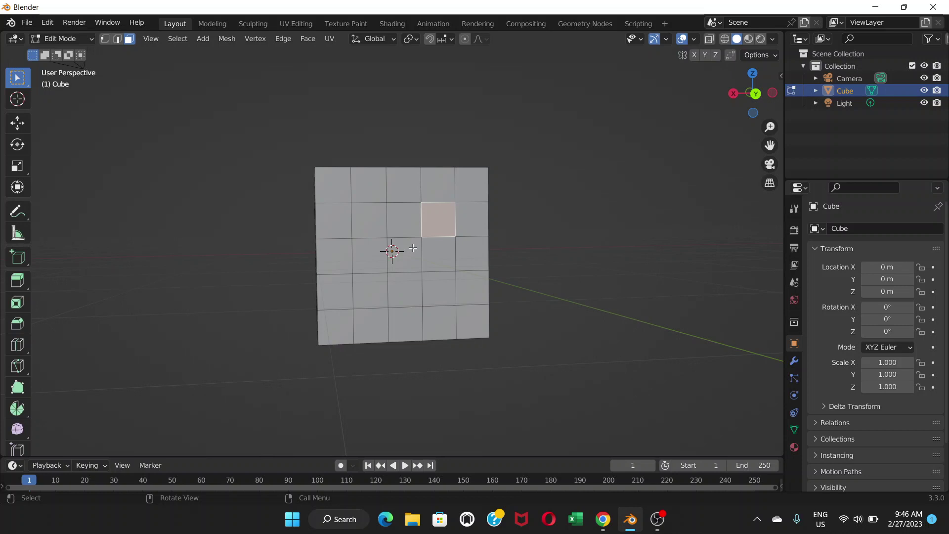
Select four faces on the cube's +Y side as a die's four: second and fourth columns of the second and fourth rows
left_click(370, 222)
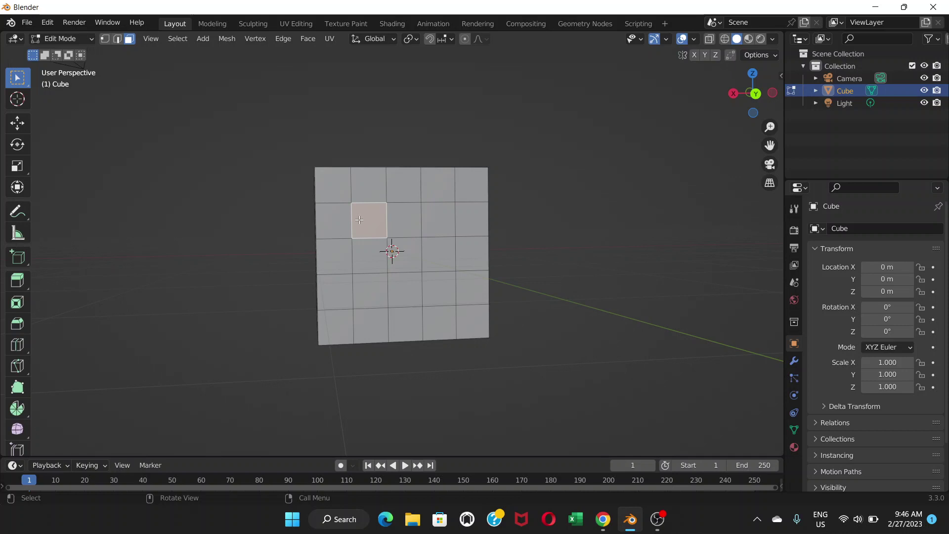
key("shift")
left_click(438, 223, "shift")
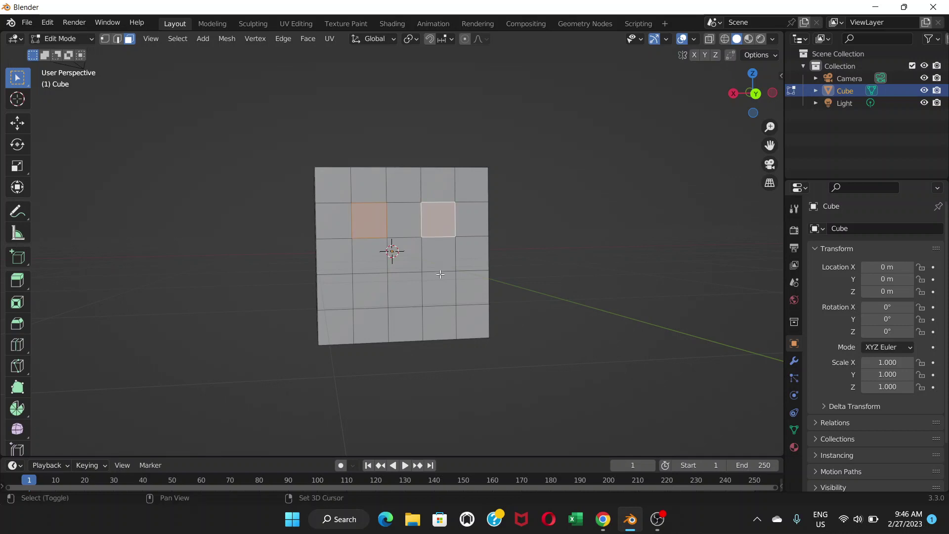
left_click(438, 294, "shift")
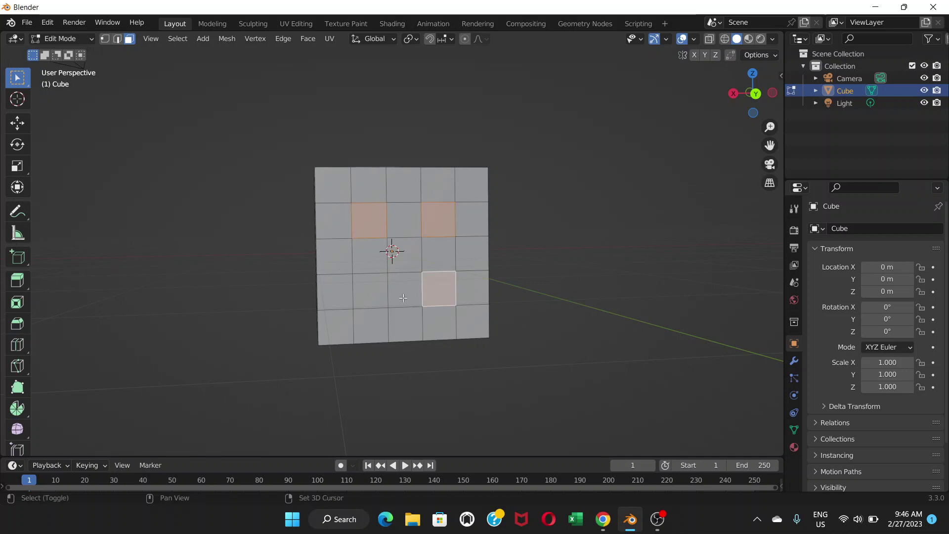
left_click(370, 297, "shift")
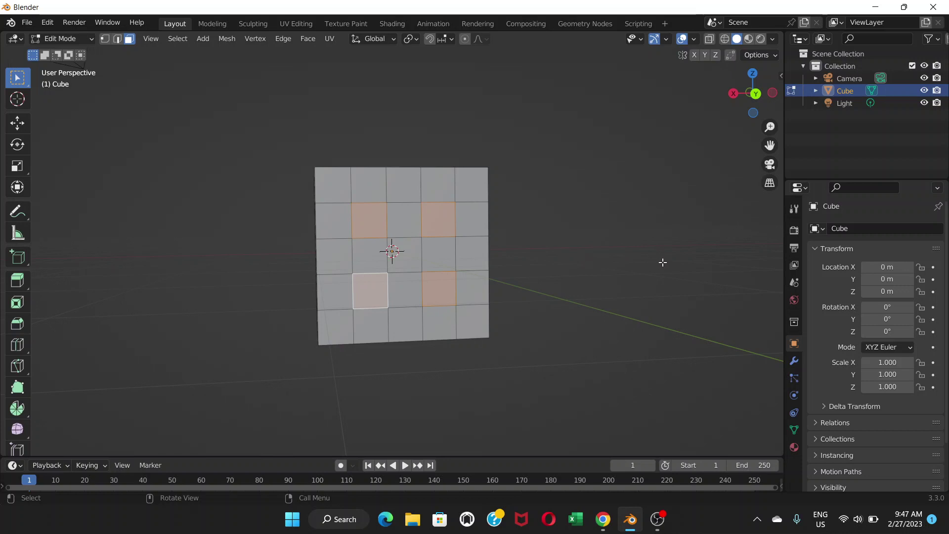
Add three diagonal faces on the -Y side to the selection as a die's three, running through the centre face
middle_click_drag(662, 262, 388, 267)
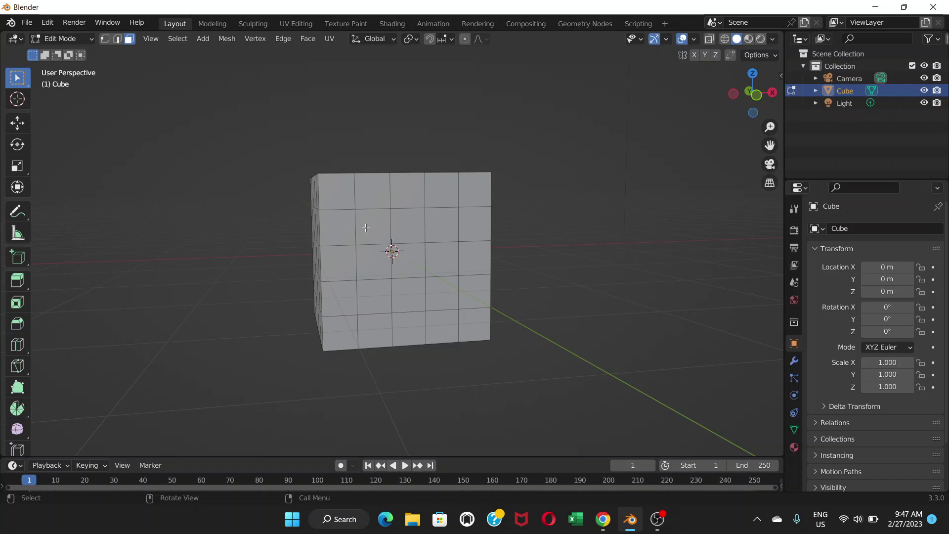
left_click(439, 226, "shift")
left_click(408, 268, "shift")
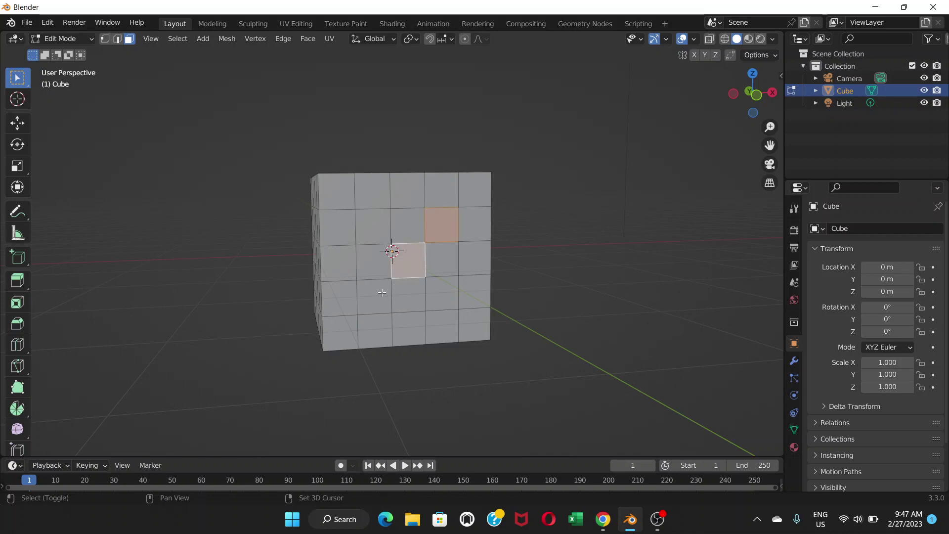
left_click(383, 293, "shift")
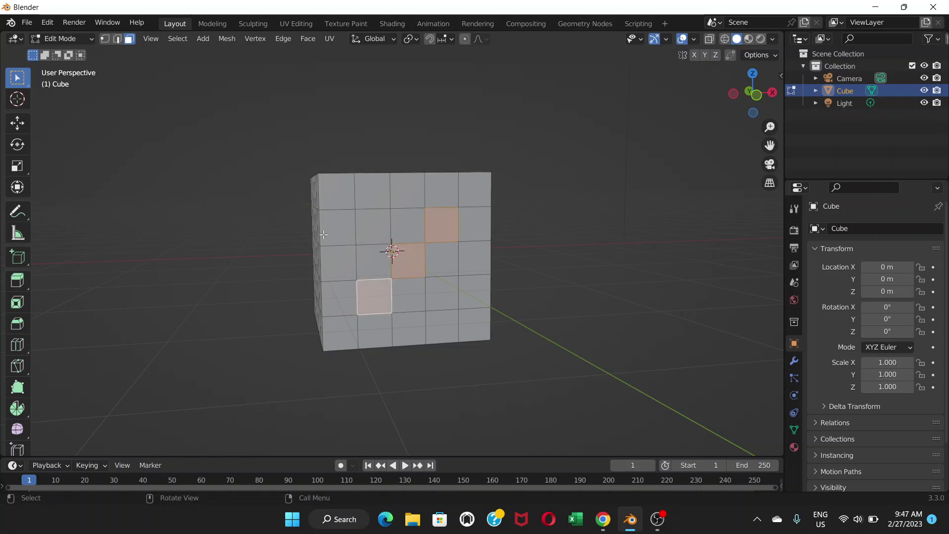
Add two diagonally opposite inner faces on the -X side to the selection as a die's two
middle_click_drag(310, 234, 430, 237)
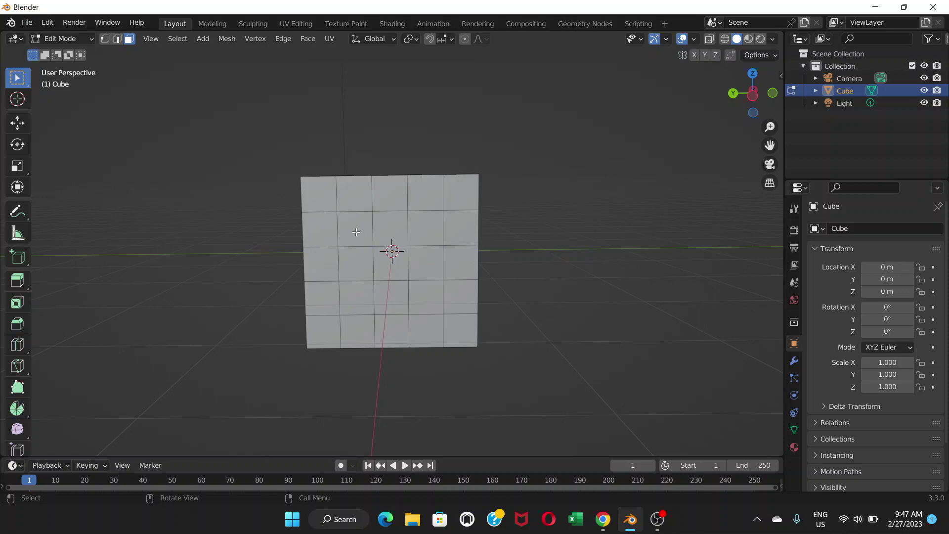
key("shift")
left_click(434, 224, "shift")
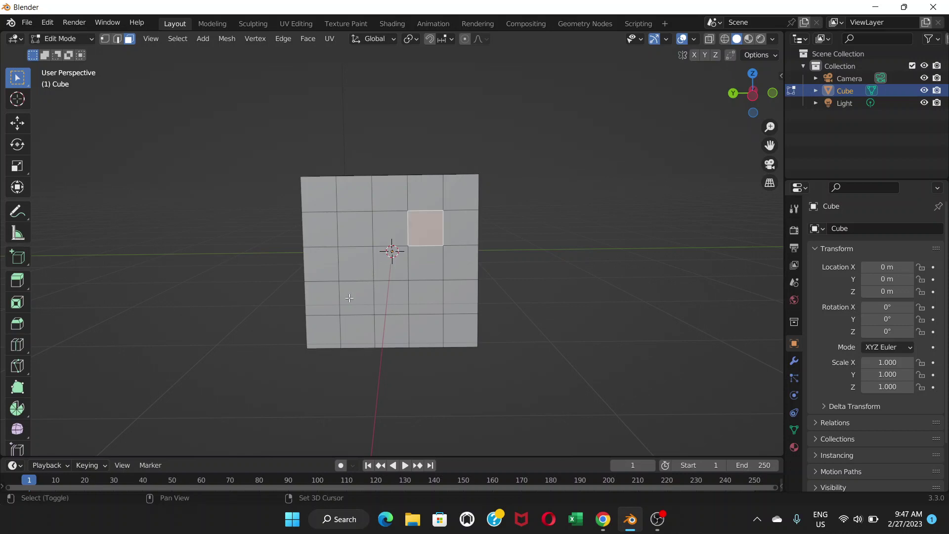
left_click(354, 292, "shift")
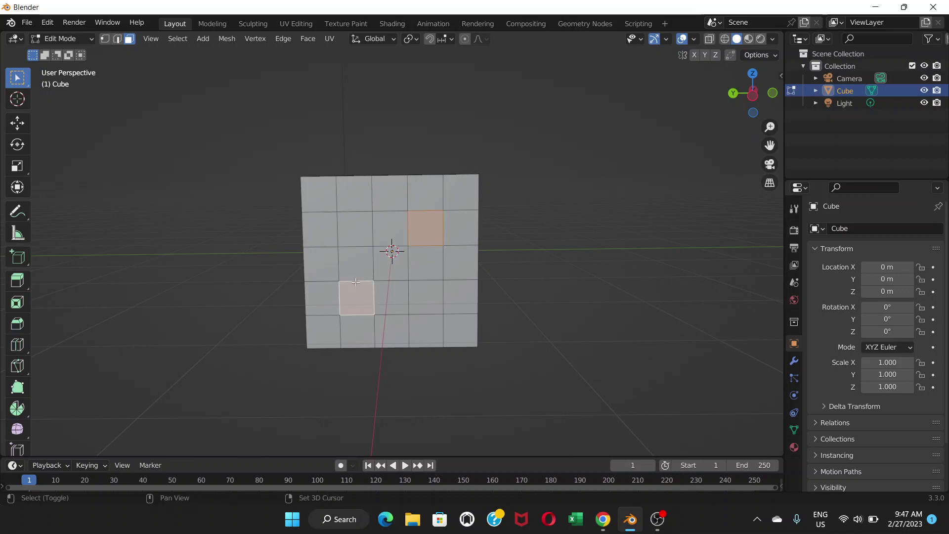
Add five faces on the +X side to the selection as a die's five: four inner corners and the centre
middle_click_drag(297, 269, 575, 271)
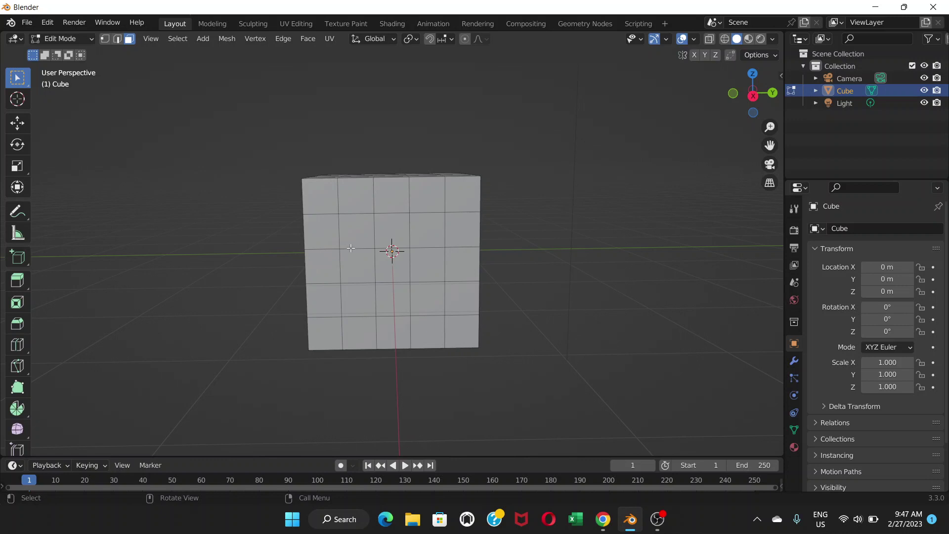
left_click(354, 232, "shift")
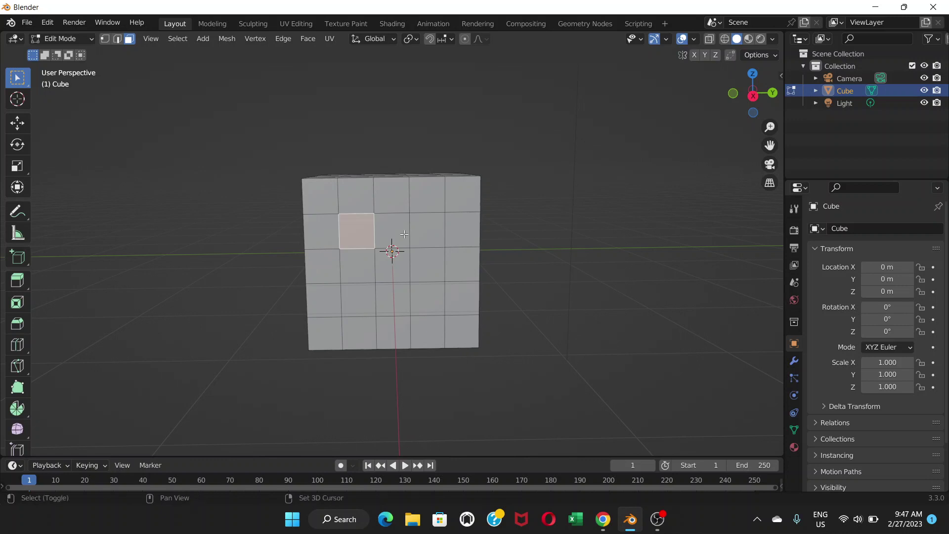
left_click(433, 235, "shift")
left_click(387, 274, "shift")
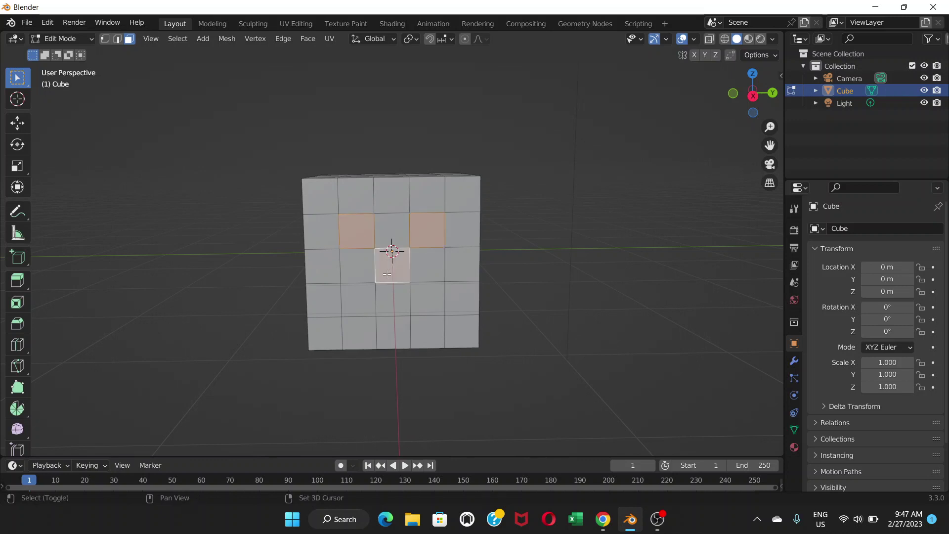
left_click(352, 305, "shift")
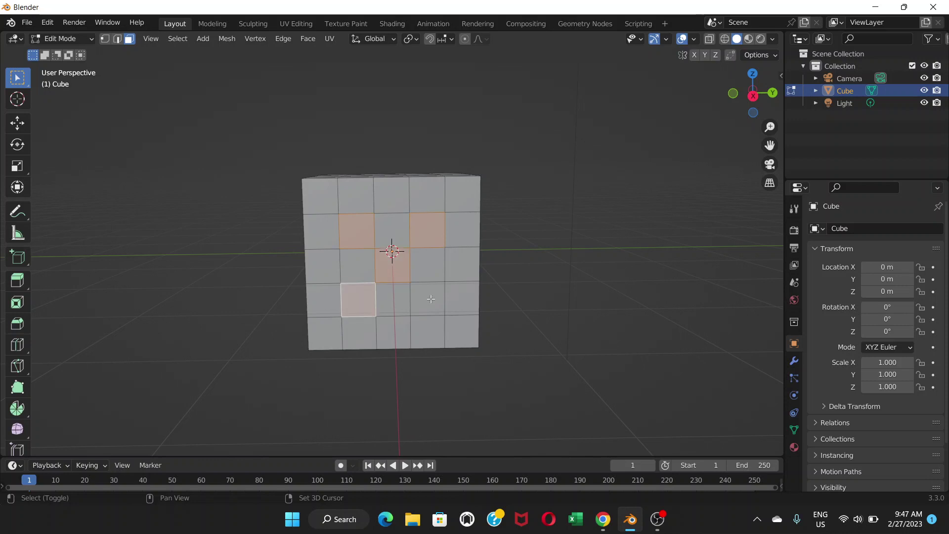
left_click(431, 299, "shift")
Add the centre face of the cube's top side to the selection as a die's one
middle_click_drag(431, 299, 378, 281)
key("shift")
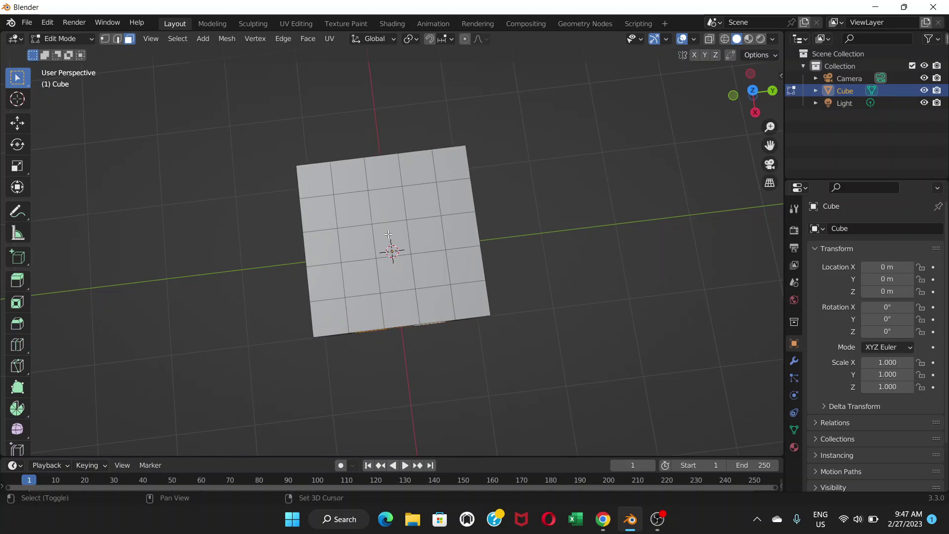
left_click(388, 235, "shift")
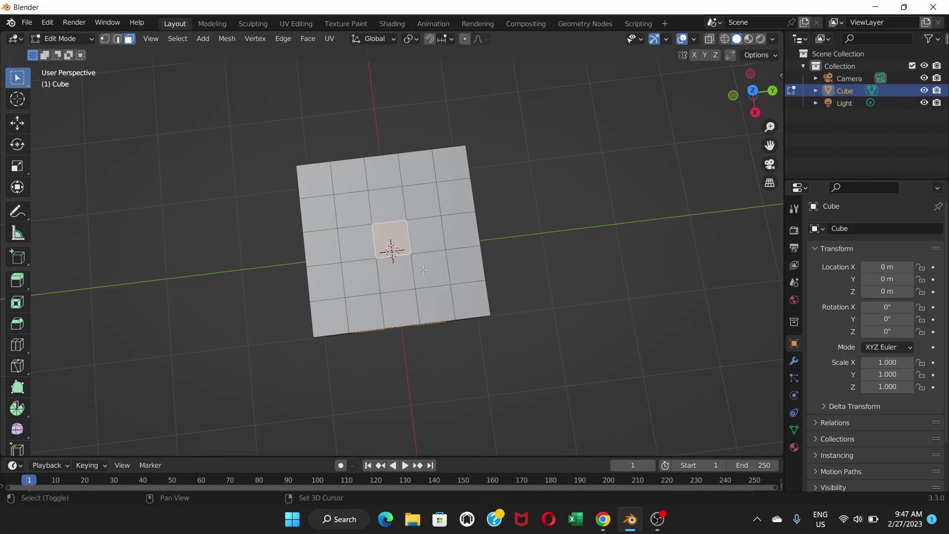
Add six faces on the cube's underside to the selection as a die's six, in two parallel rows of three
middle_click_drag(422, 270, 476, 109)
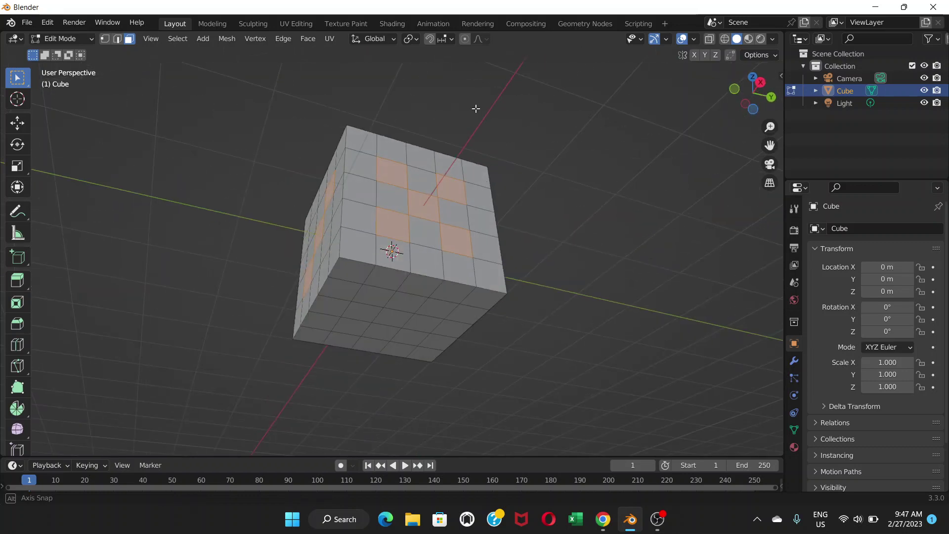
middle_click_drag(430, 159, 390, 216)
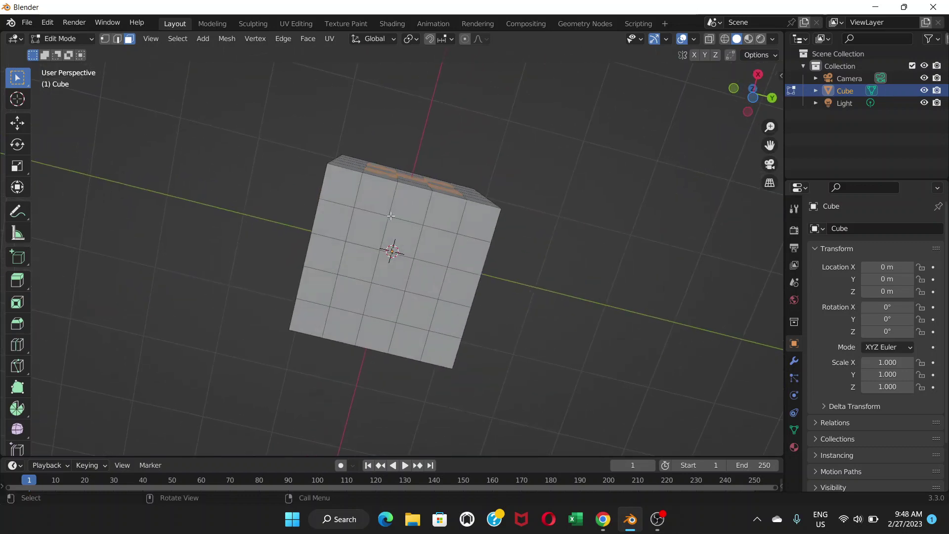
left_click(366, 227, "shift")
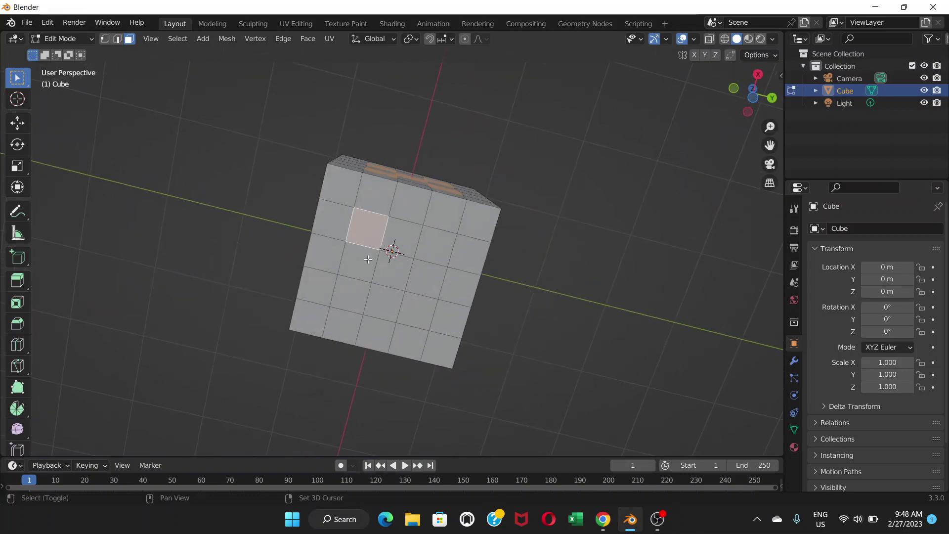
left_click(366, 260, "shift")
left_click(354, 295, "shift")
left_click(428, 257, "shift")
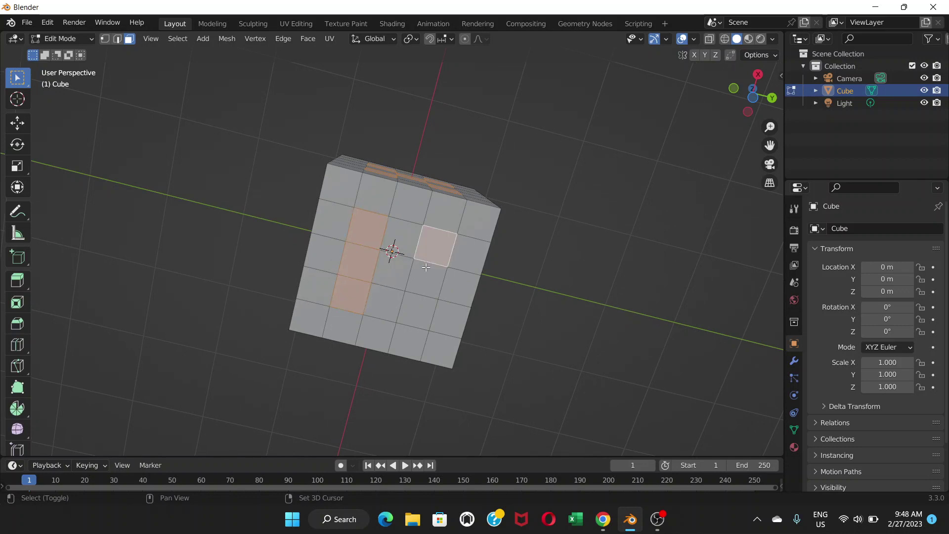
left_click(423, 280, "shift")
left_click(415, 309, "shift")
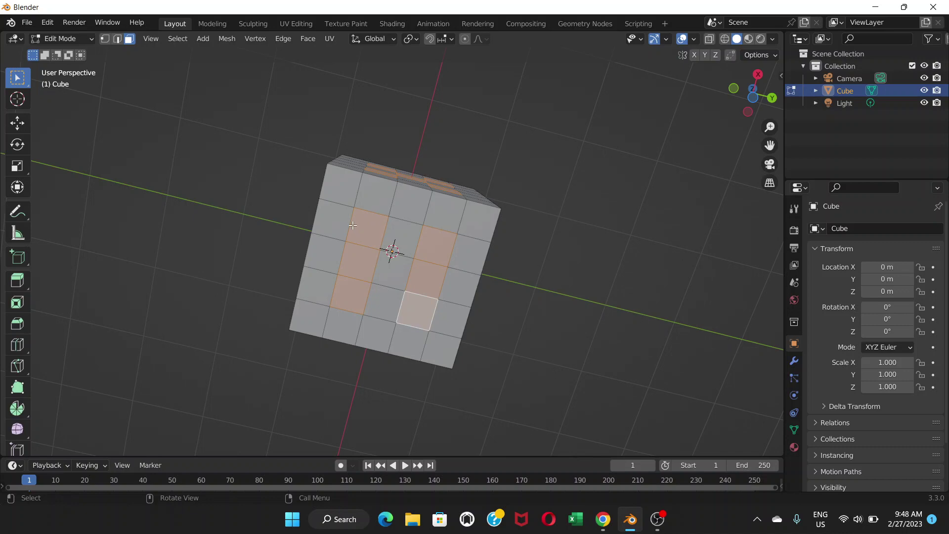
middle_click_drag(352, 226, 548, 325)
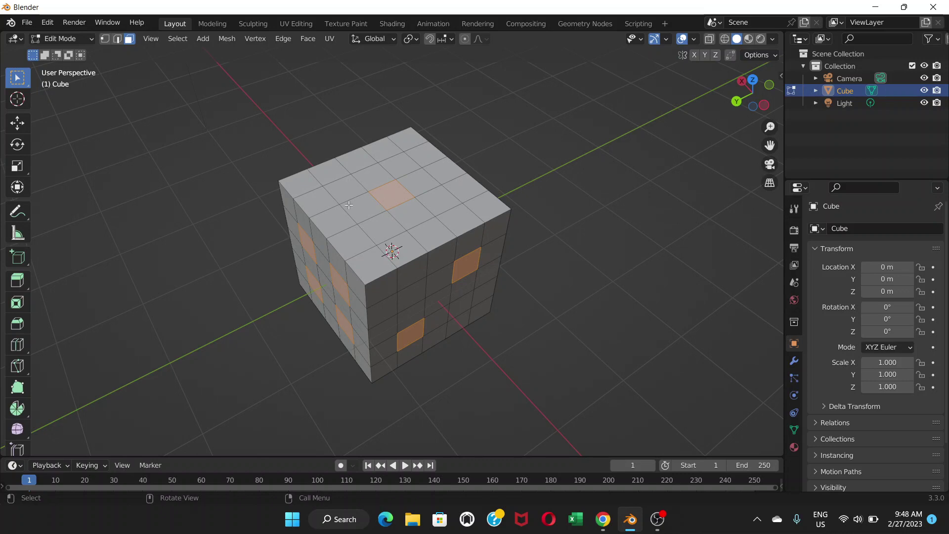
middle_click_drag(349, 205, 331, 74)
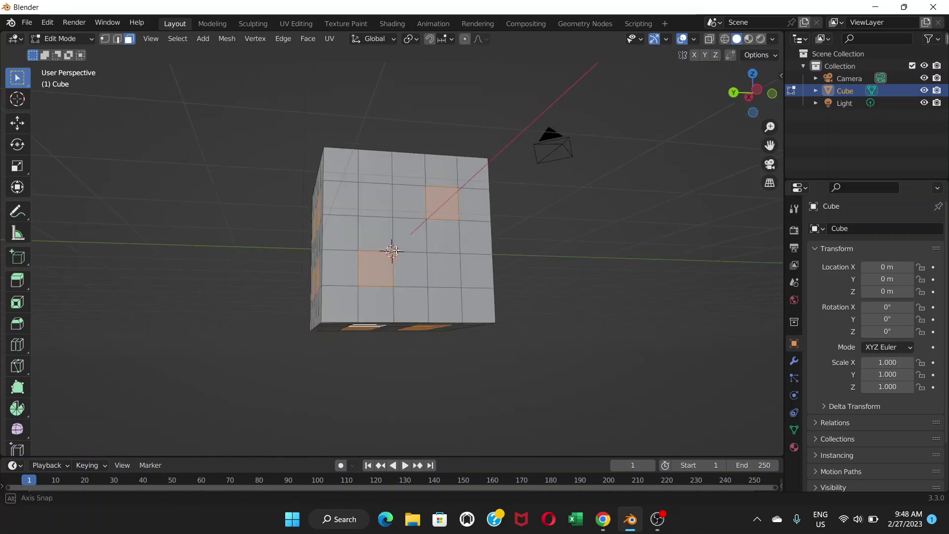
middle_click_drag(393, 250, 393, 250)
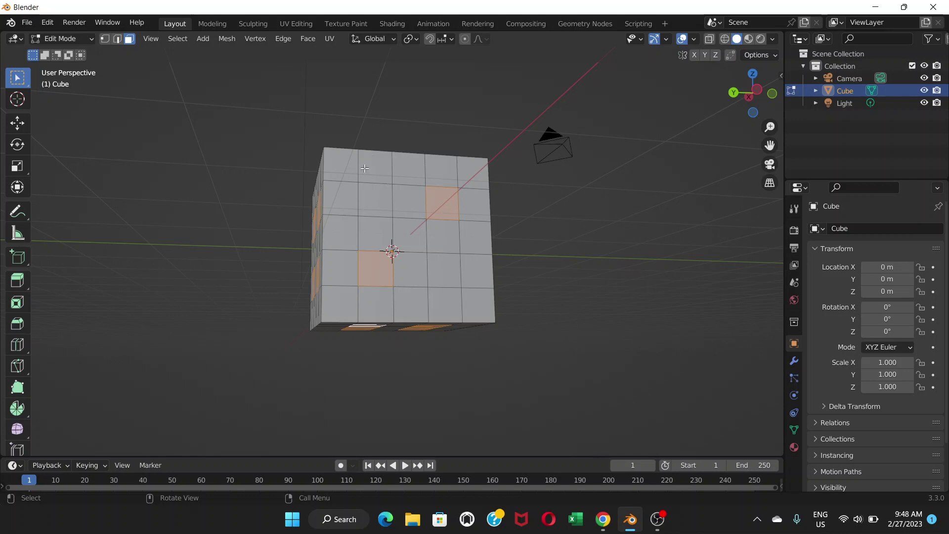
middle_click_drag(312, 227, 418, 247)
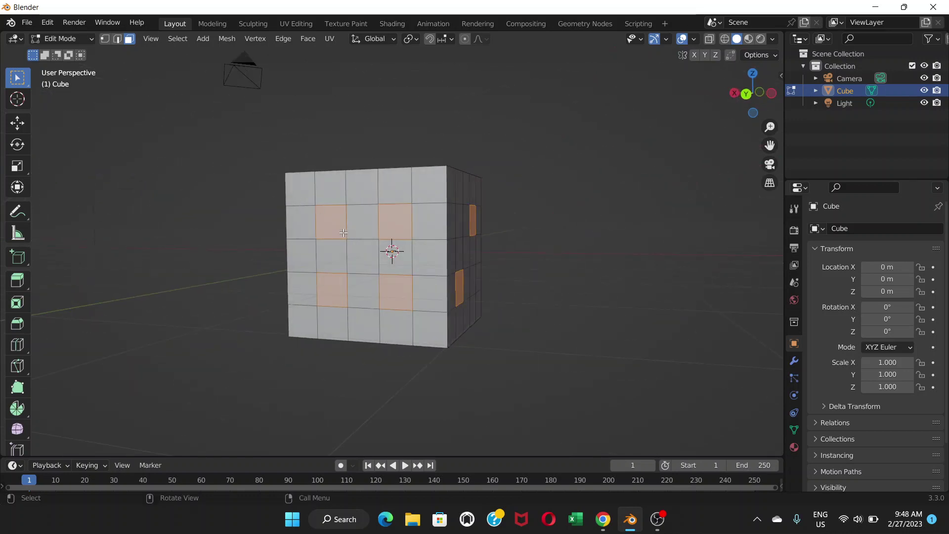
Extrude the selected dot faces individually with a 0 m offset, and inset them by about 0.025 m
left_click(346, 262, "shift")
middle_click_drag(346, 262, 430, 145)
scroll(347, 257, "up", 3)
middle_click_drag(402, 175, 415, 170)
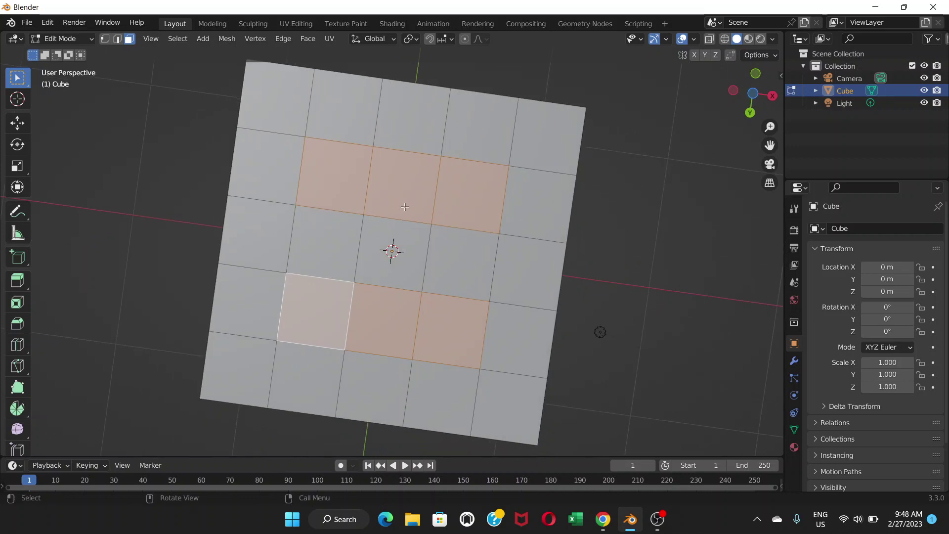
left_click(307, 41)
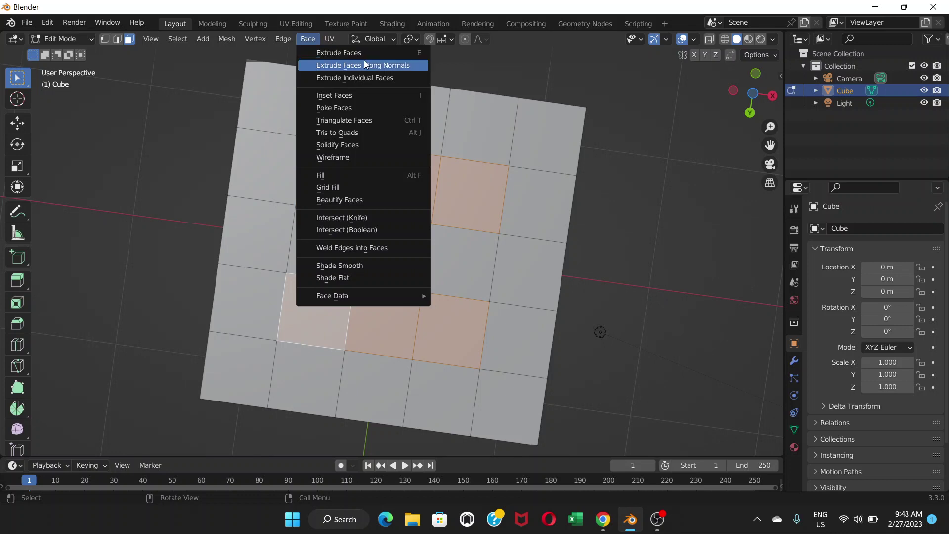
left_click(331, 79)
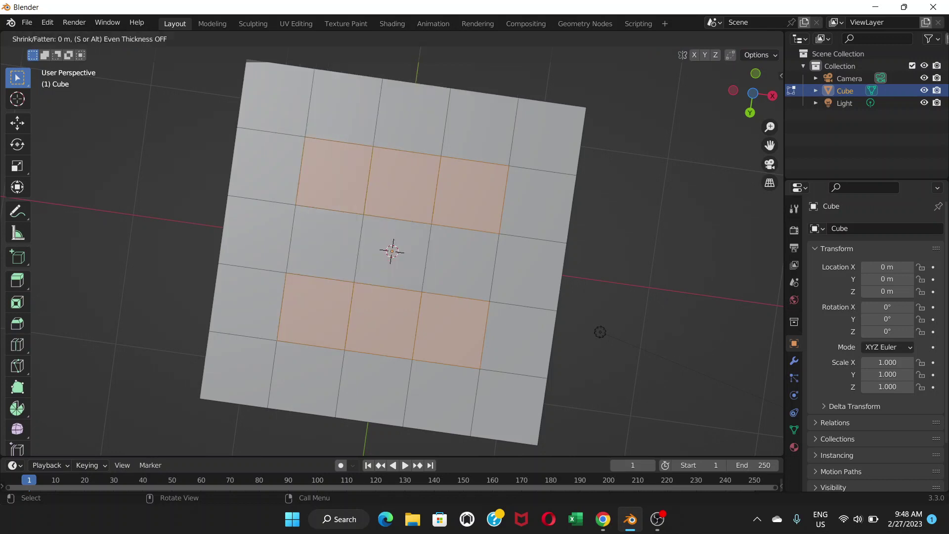
left_click(332, 79)
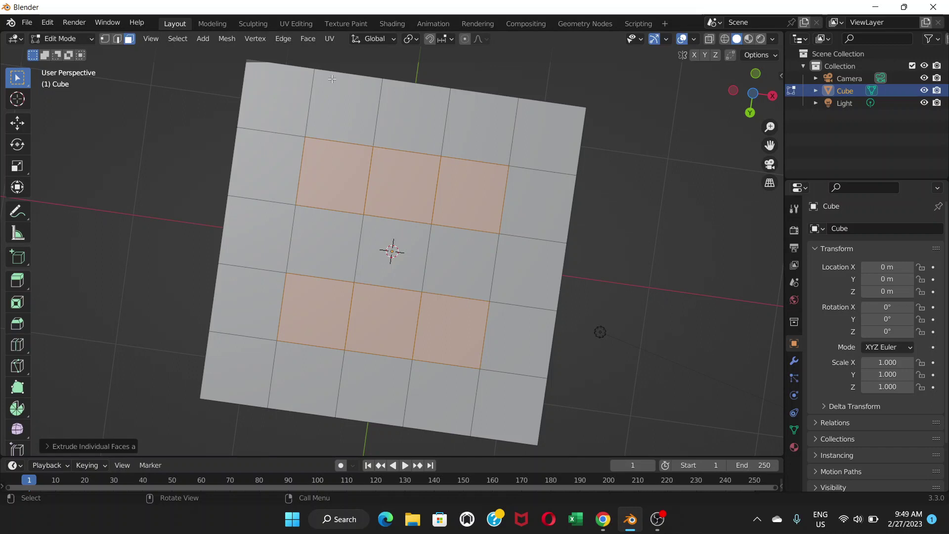
key("i")
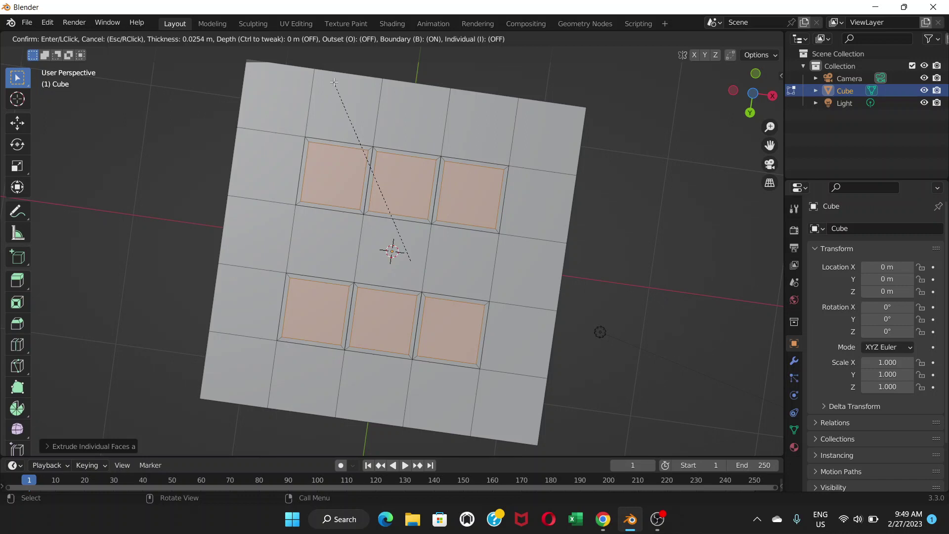
left_click(334, 83)
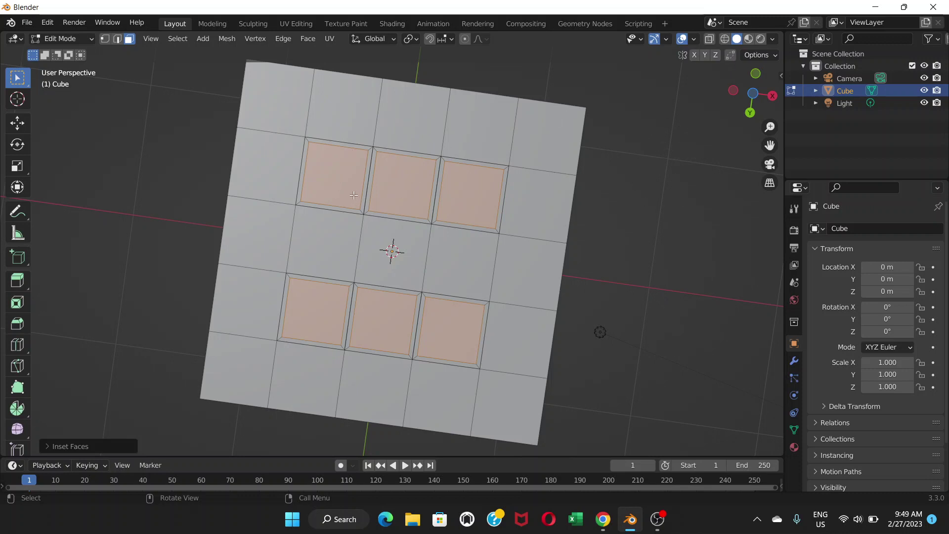
Poke the selected inset dot faces with a poke offset of -0.2 m to form inward pyramid-shaped recesses
middle_click_drag(465, 196, 336, 220)
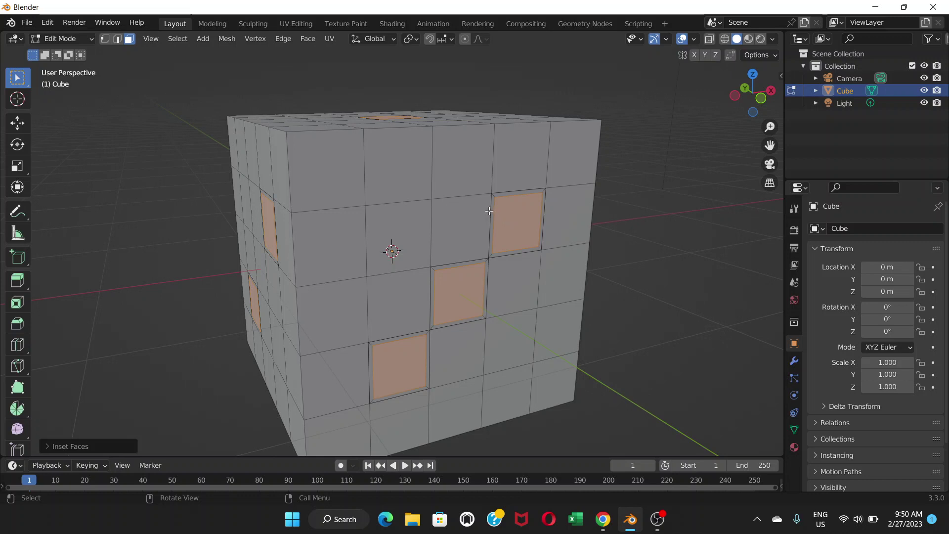
middle_click_drag(528, 250, 517, 229)
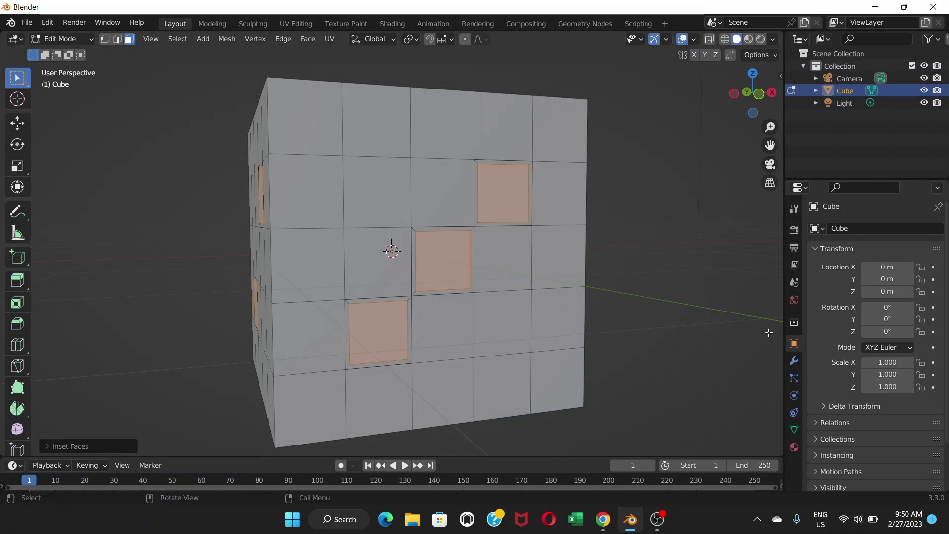
left_click(308, 40)
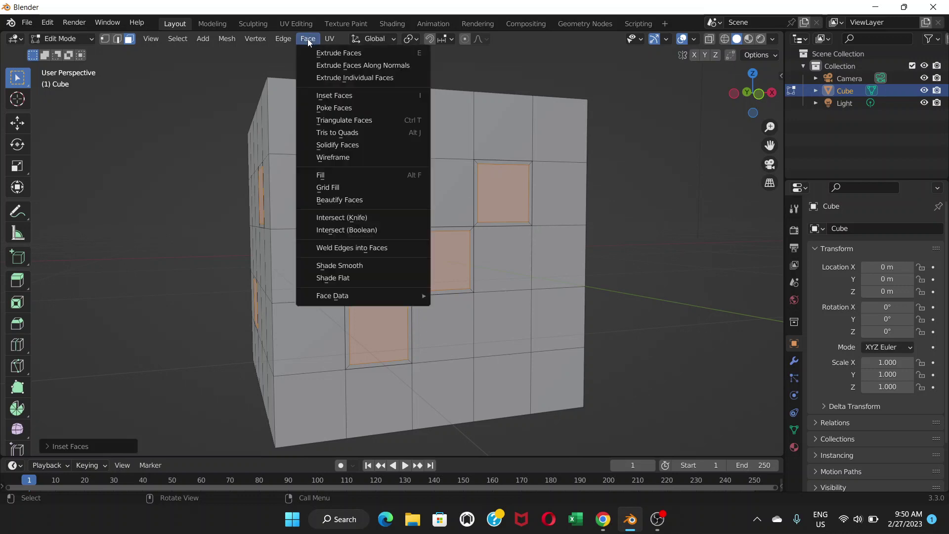
left_click(326, 109)
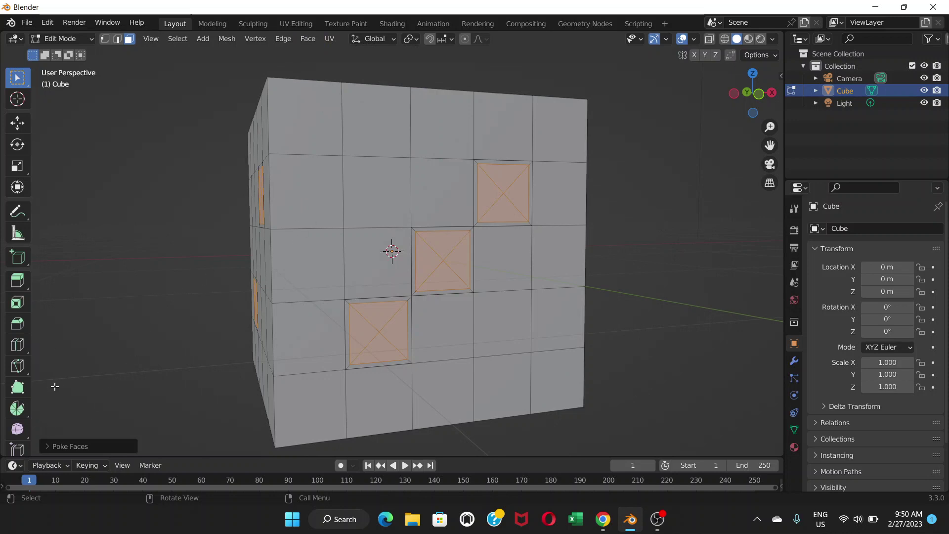
left_click(70, 447)
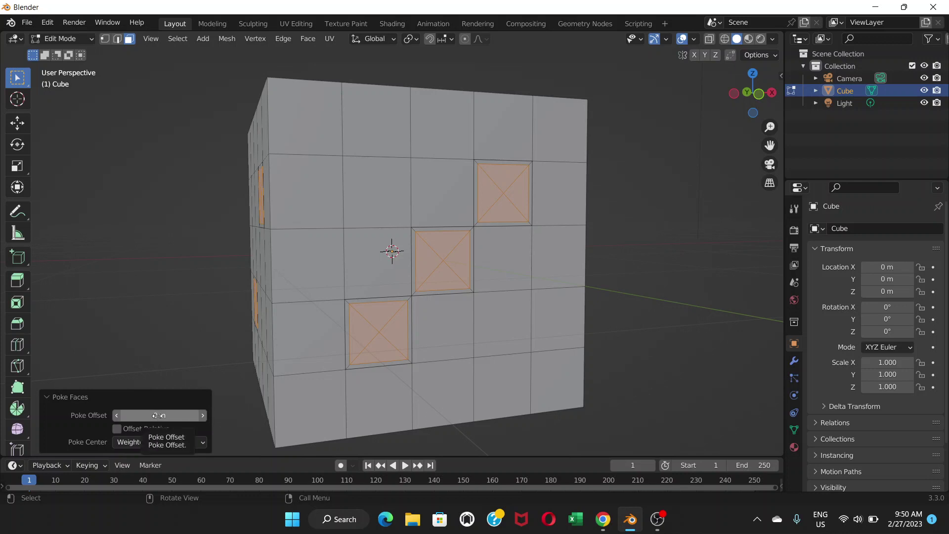
left_click_drag(158, 415, 191, 415)
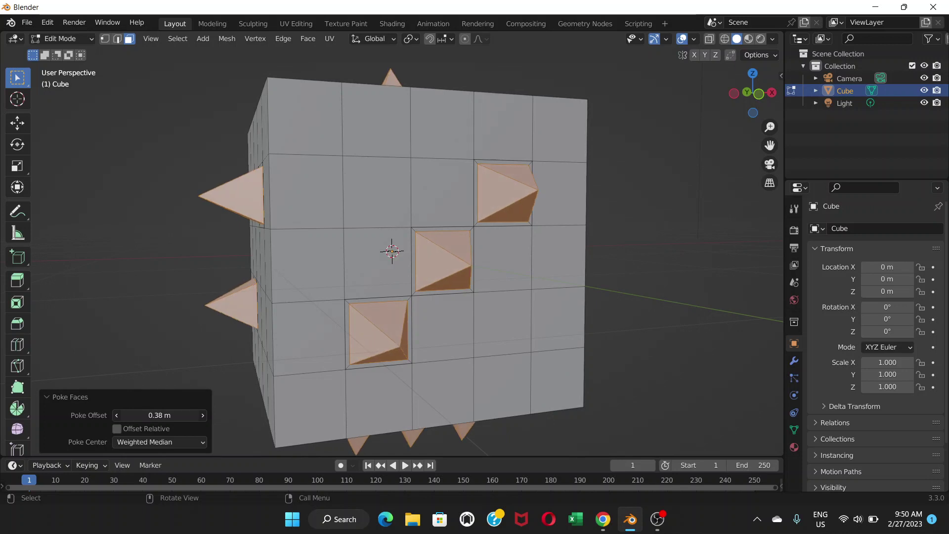
left_click_drag(191, 415, 158, 415)
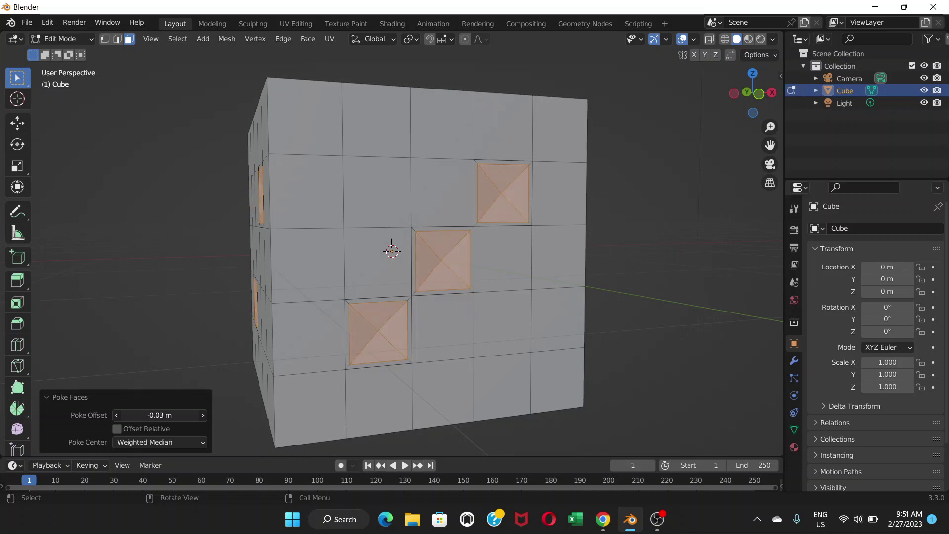
left_click_drag(158, 415, 145, 415)
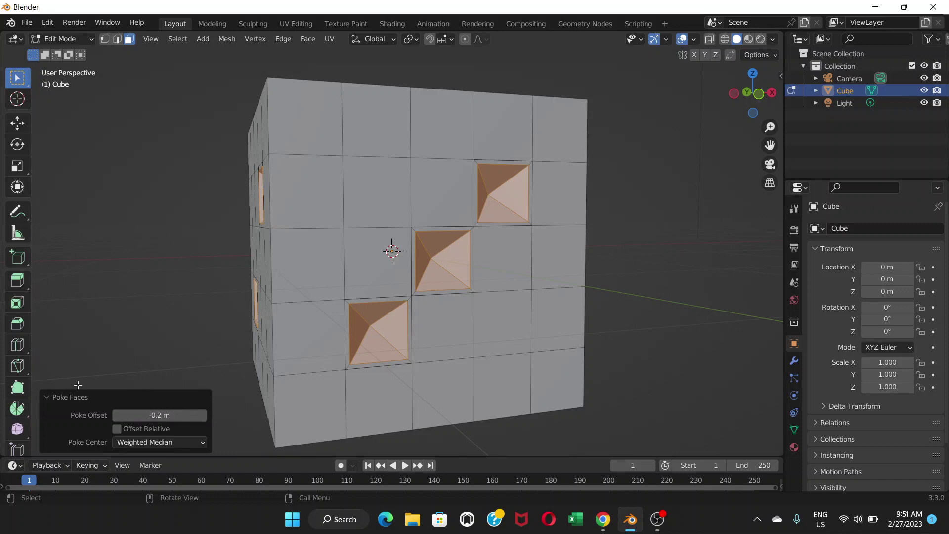
right_click(355, 182)
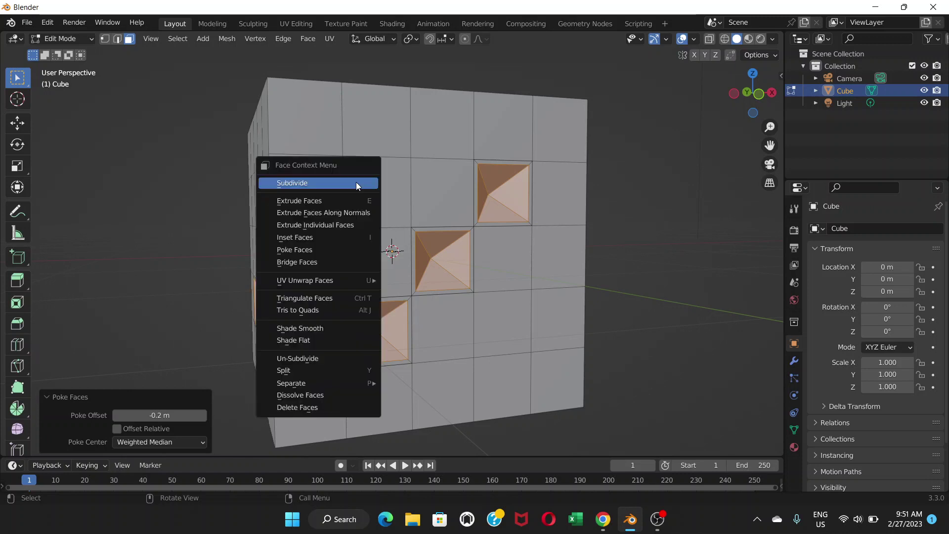
left_click(48, 398)
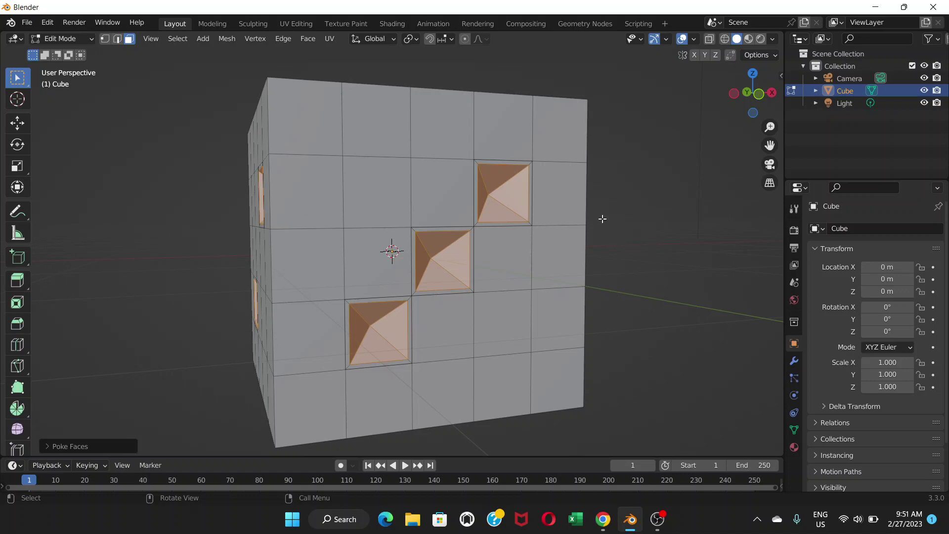
Create a new material on the cube, and add a second material slot with its own new material
middle_click_drag(602, 219, 499, 197)
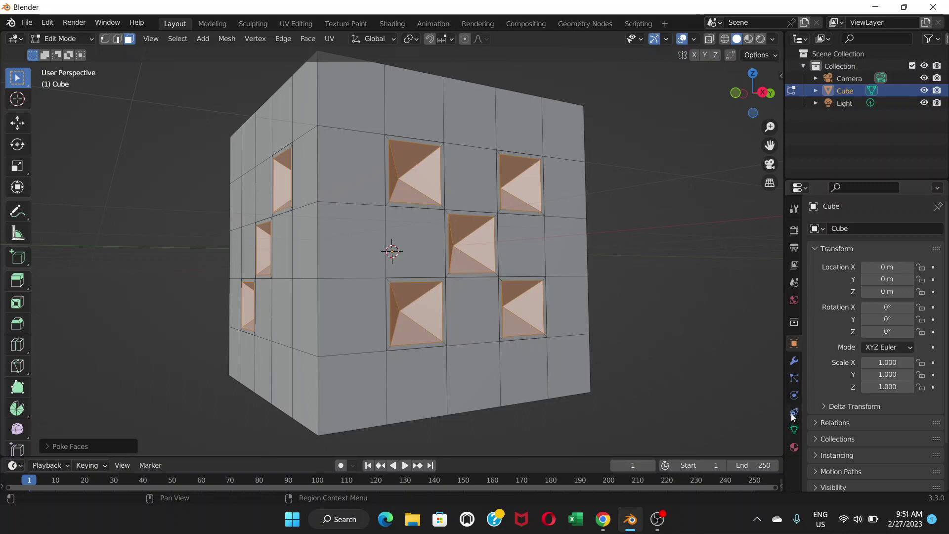
left_click(793, 447)
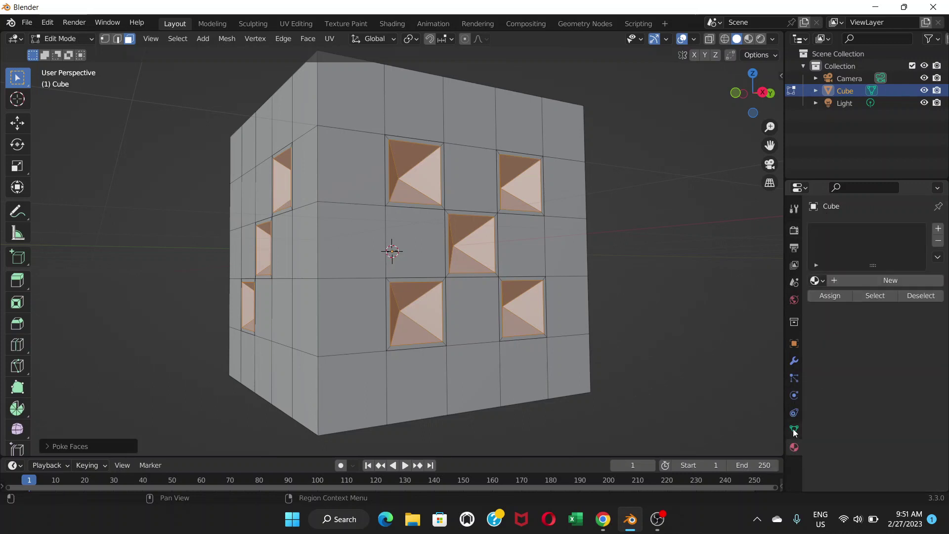
left_click(868, 280)
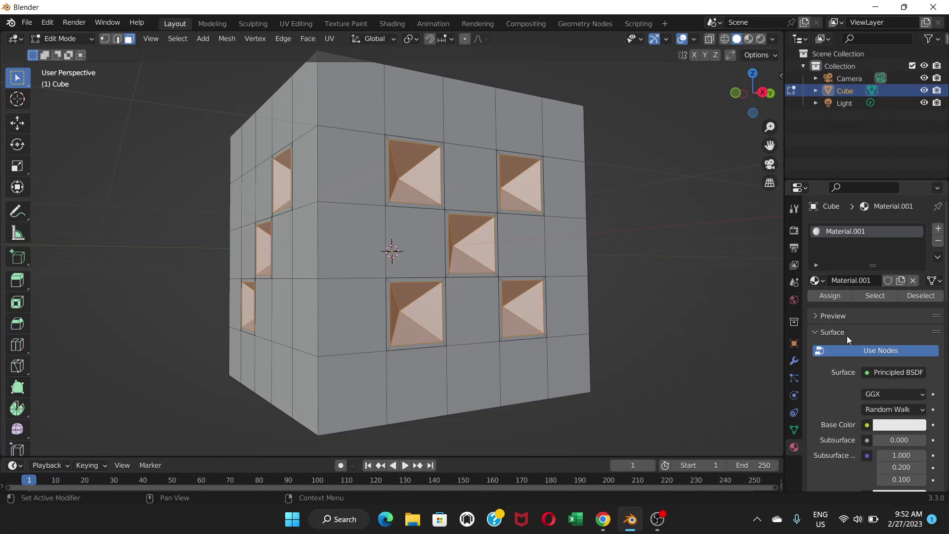
left_click(937, 231)
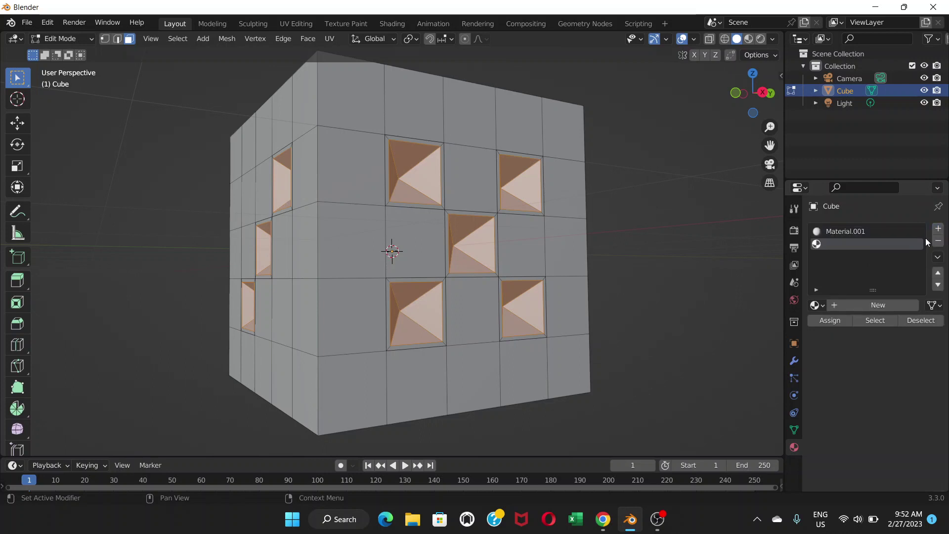
left_click(853, 304)
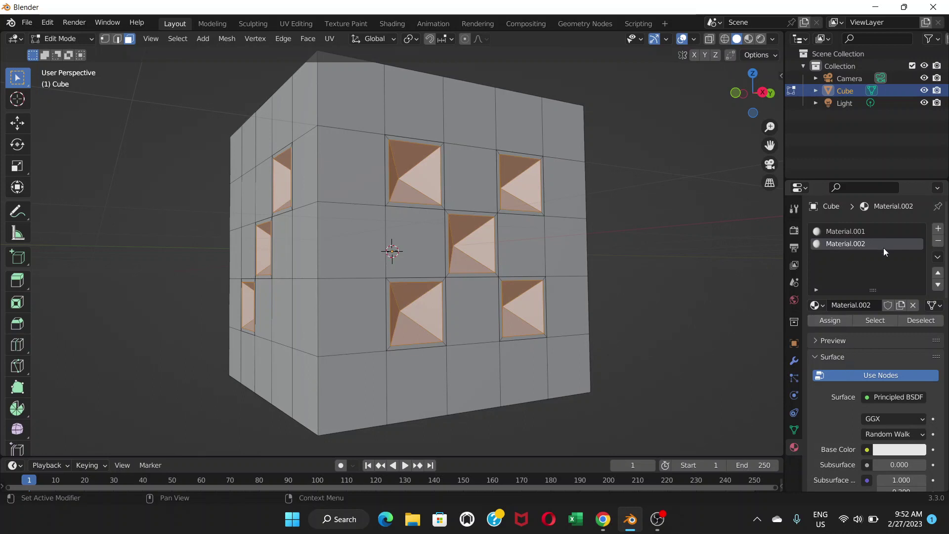
Set the second material's base colour to blue-violet, about hue 0.674 and saturation 0.939, and assign it to the dot faces in Material Preview
scroll(877, 317, "down", 6)
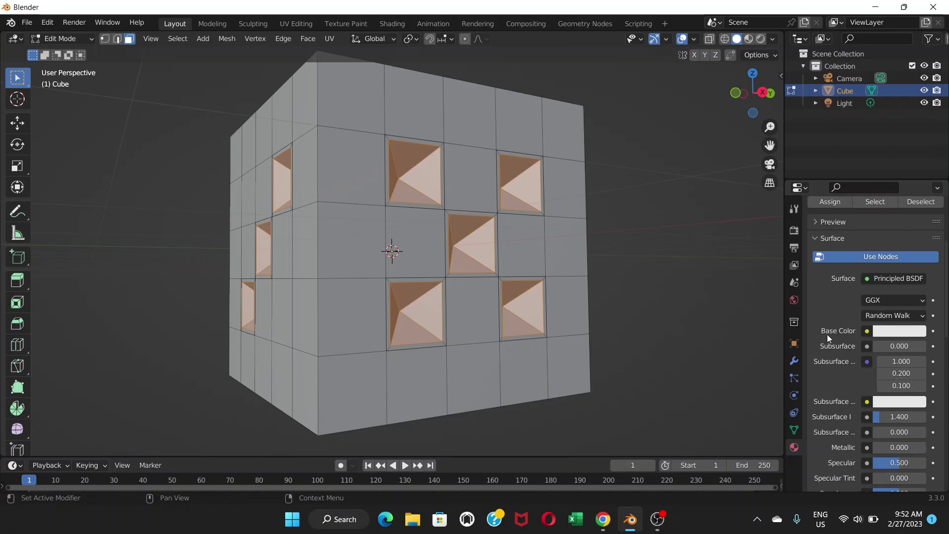
left_click(883, 334)
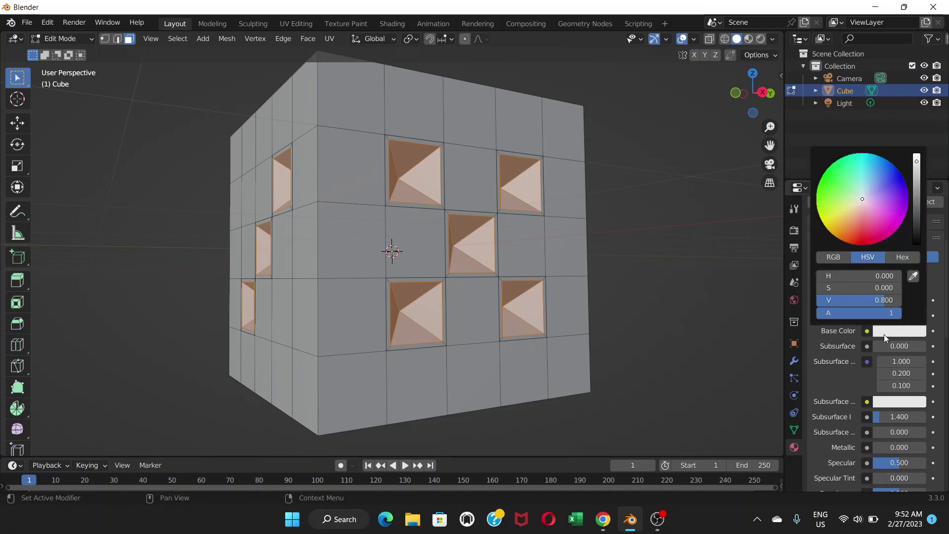
left_click(893, 185)
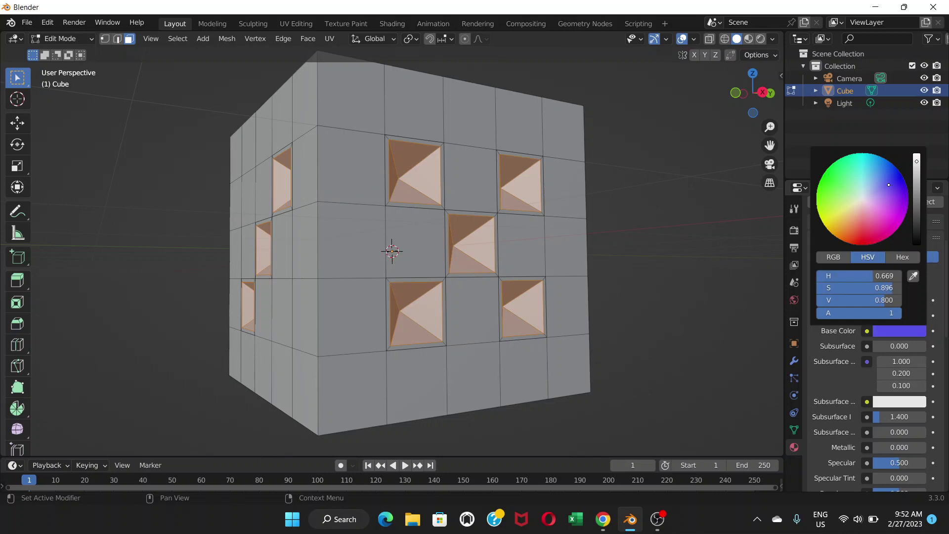
left_click(905, 328)
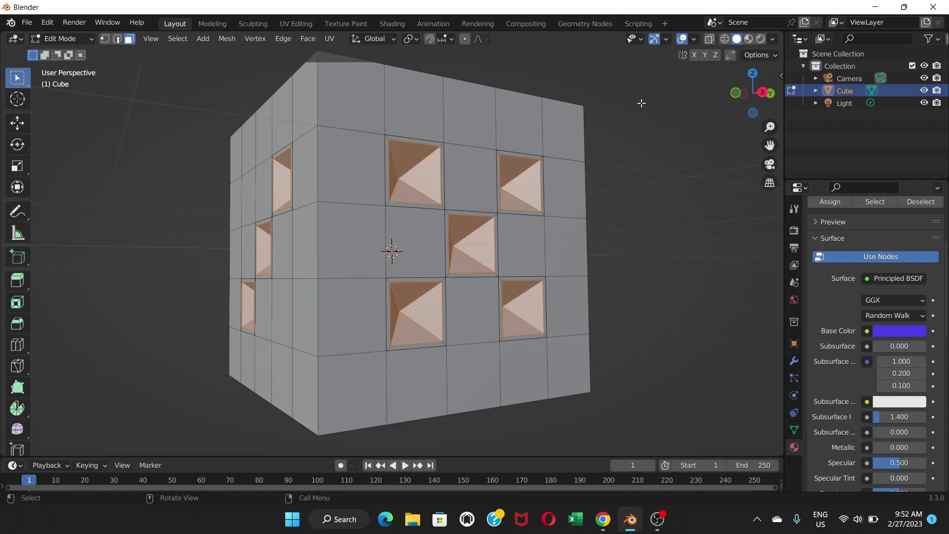
left_click(749, 42)
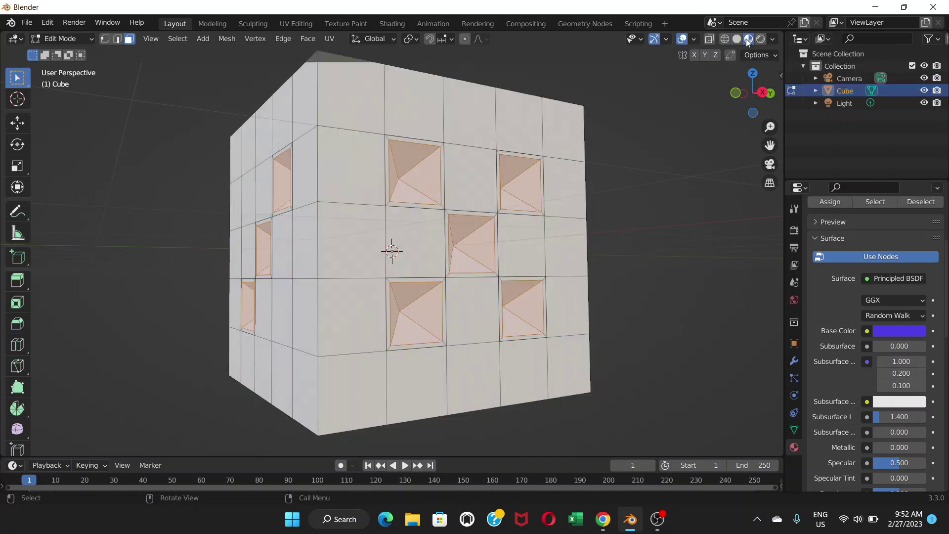
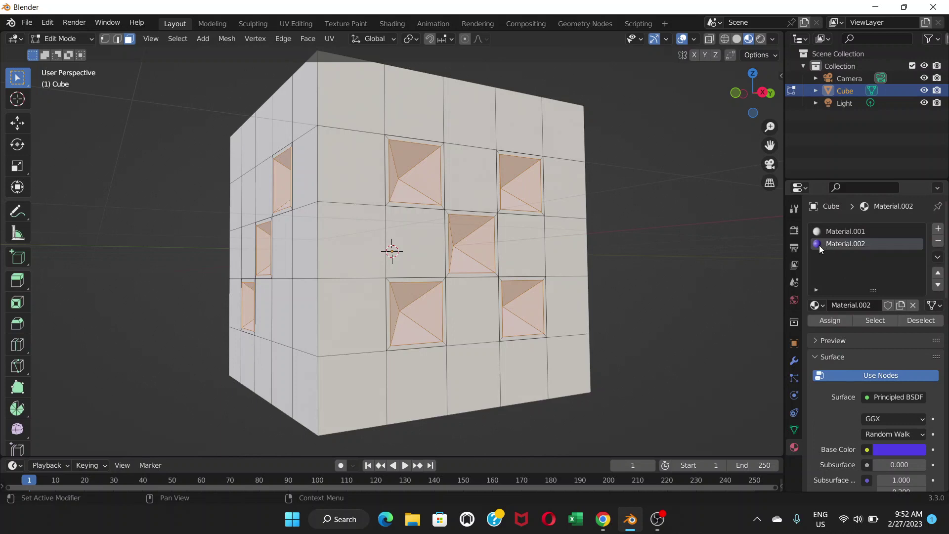
left_click(825, 320)
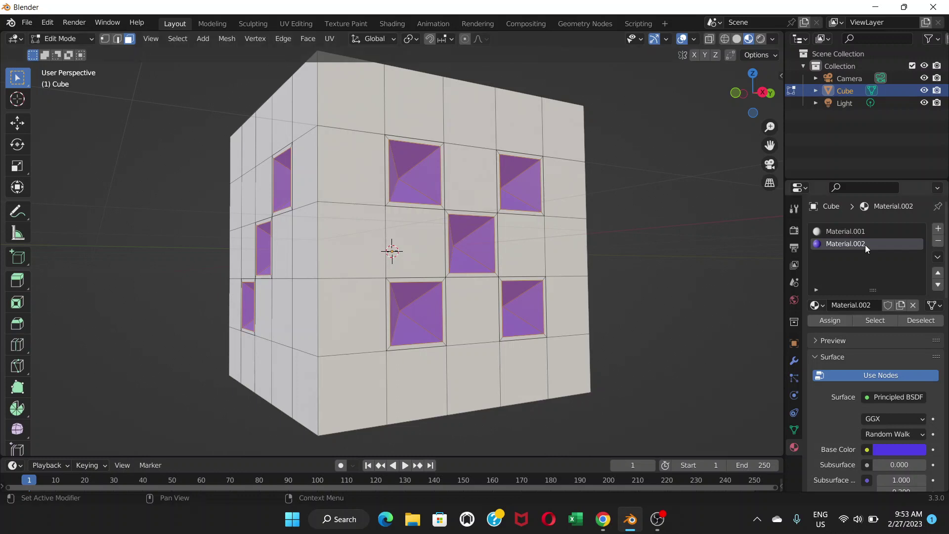
scroll(881, 373, "down", 1)
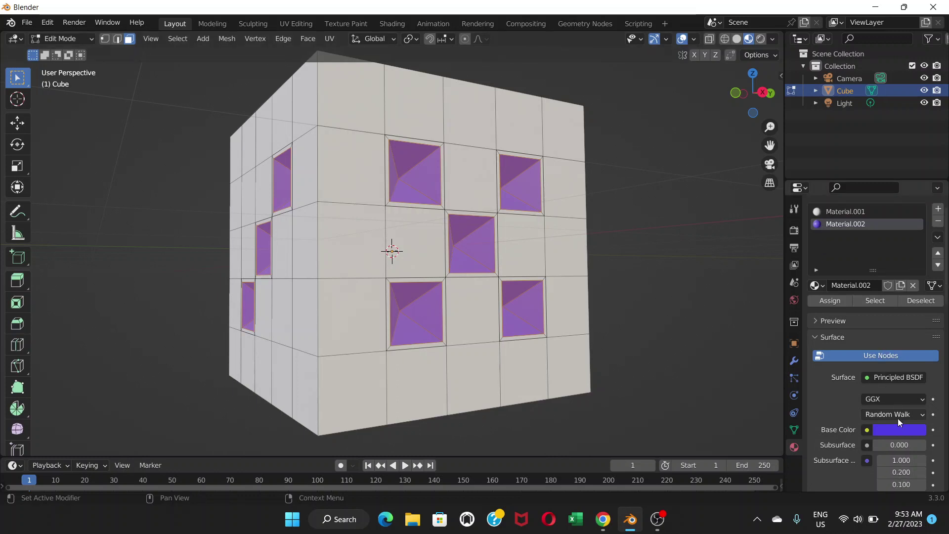
left_click(894, 431)
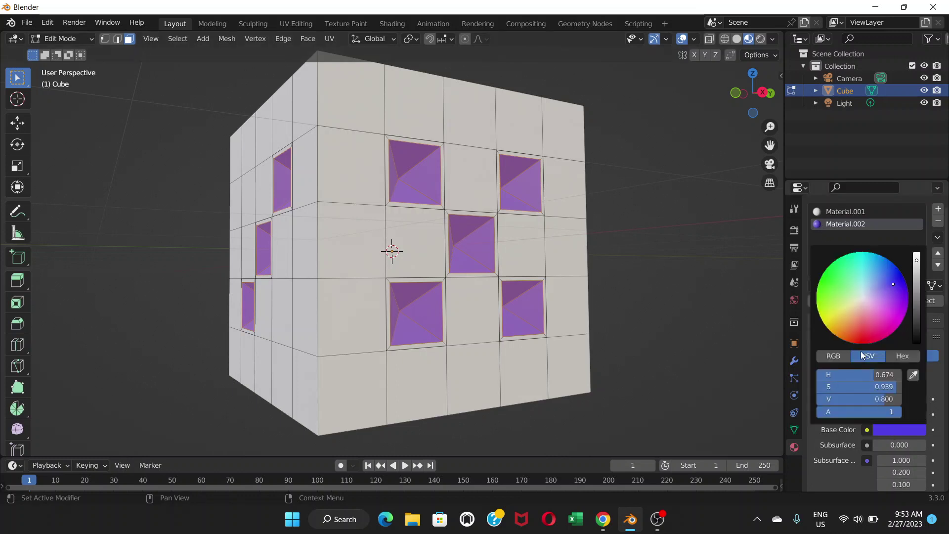
left_click(862, 297)
left_click_drag(863, 296, 861, 295)
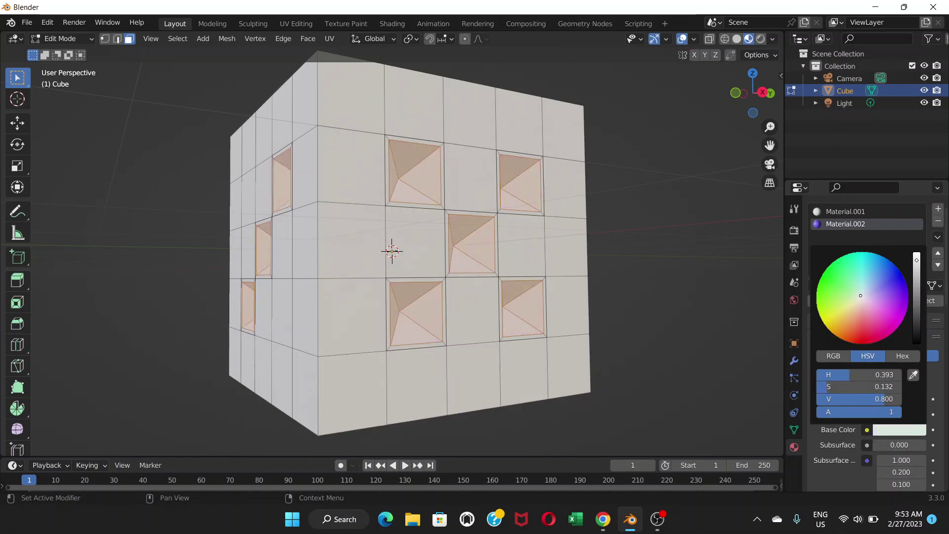
key("ctrl+z")
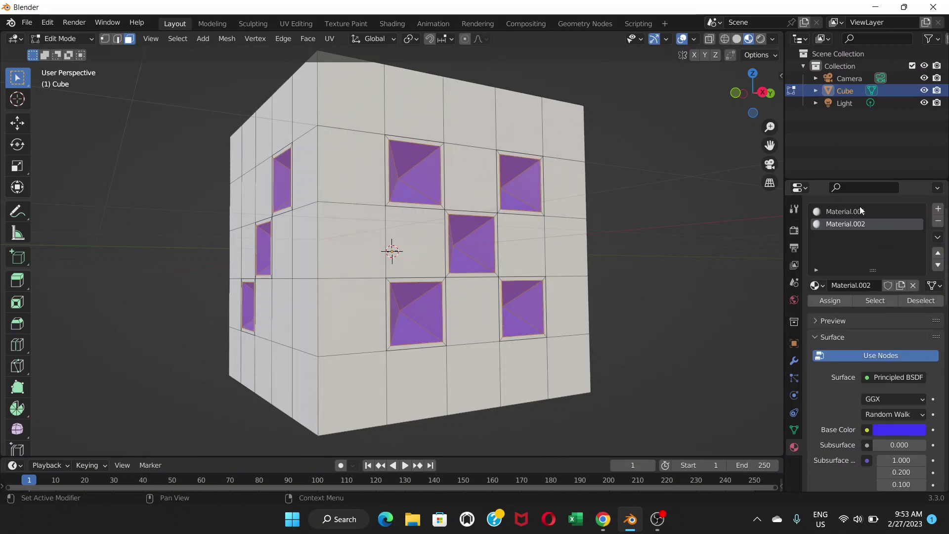
Set the first material's base colour to deep blue, with hue 0.665, saturation 1.000 and value 0.496
left_click(866, 210)
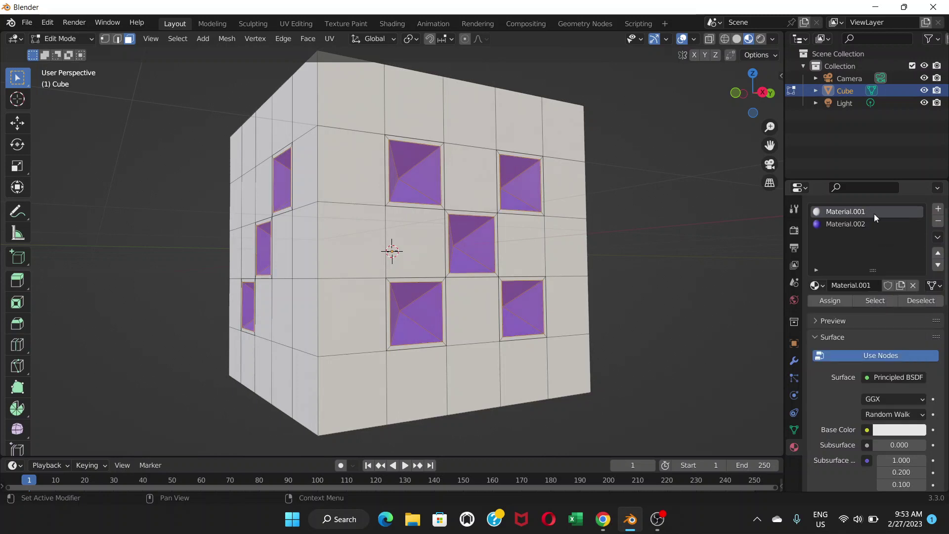
left_click(897, 429)
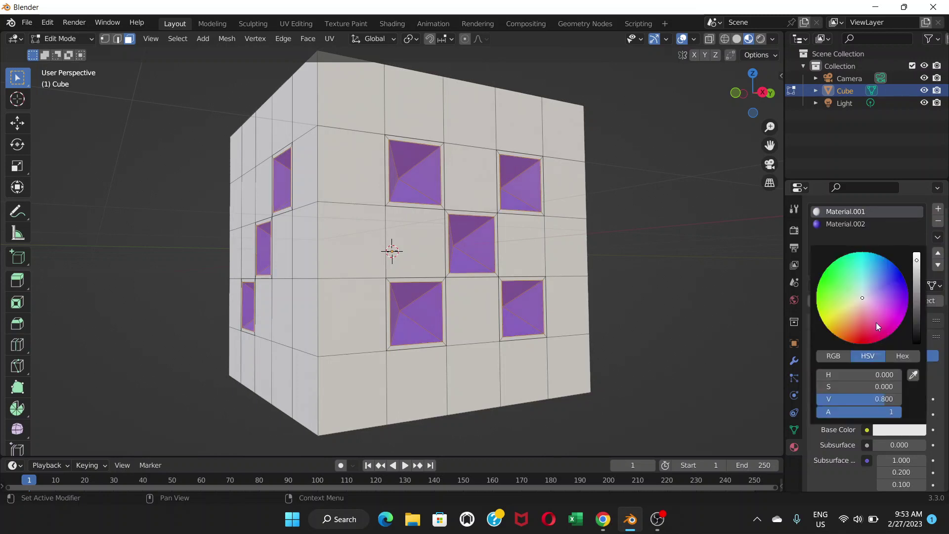
left_click(887, 280)
mouse_move(888, 278)
left_mouse_down()
mouse_move(917, 265)
mouse_move(905, 423)
left_mouse_up()
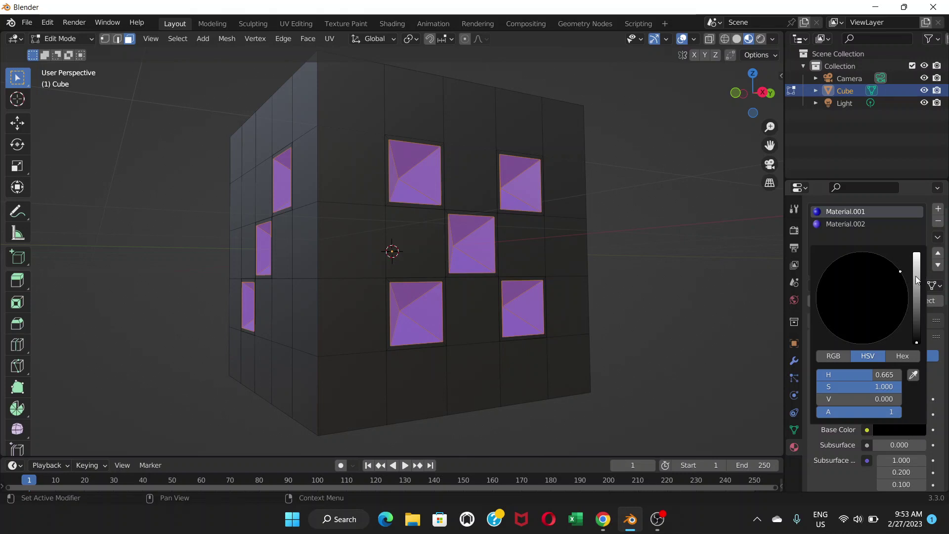
left_click(915, 276)
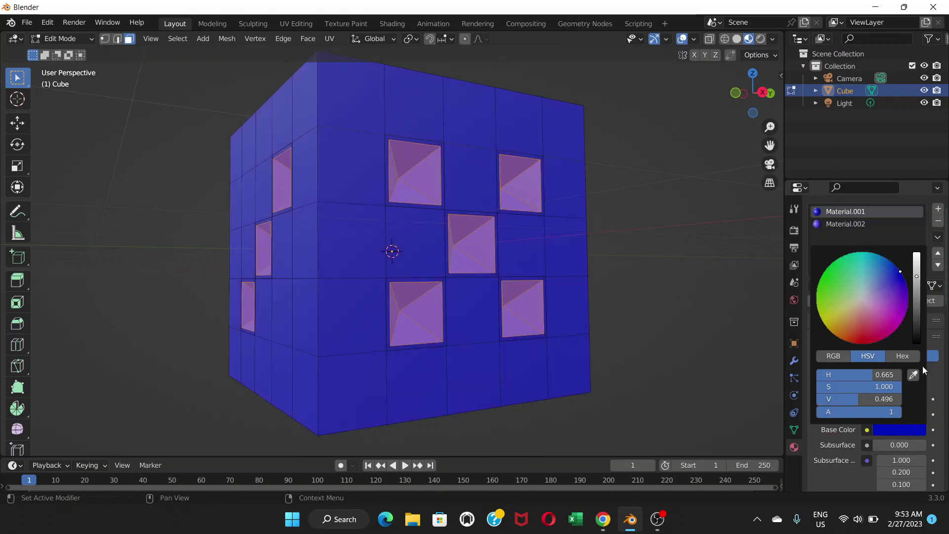
left_click(902, 429)
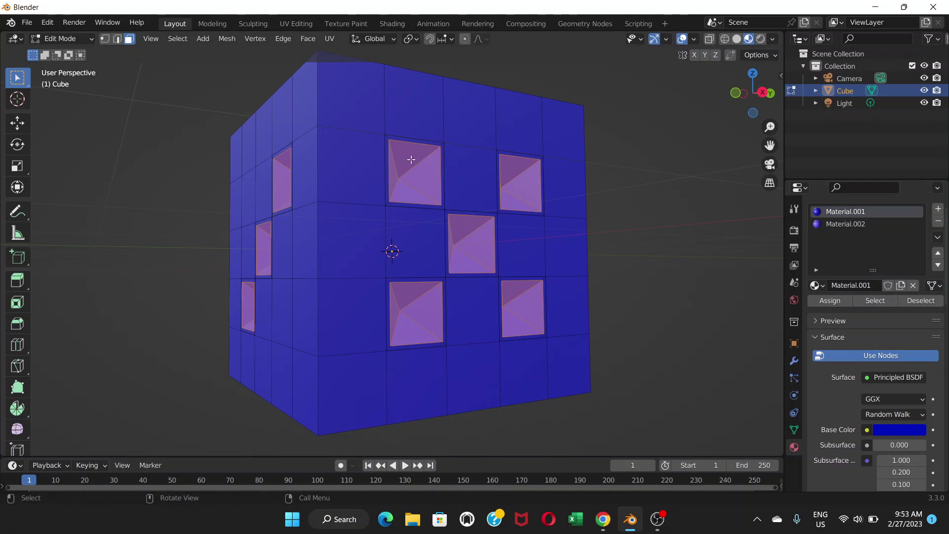
Switch to Object Mode and set the second material's base colour to near-white, about hue 0.599, saturation 0.181 and value 0.929
left_click(85, 39)
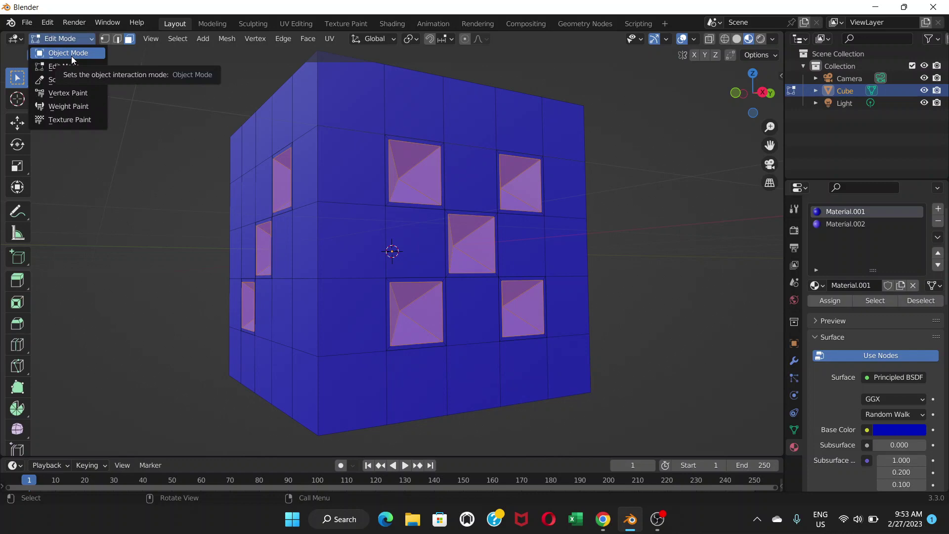
left_click(71, 56)
middle_click_drag(583, 232, 647, 263)
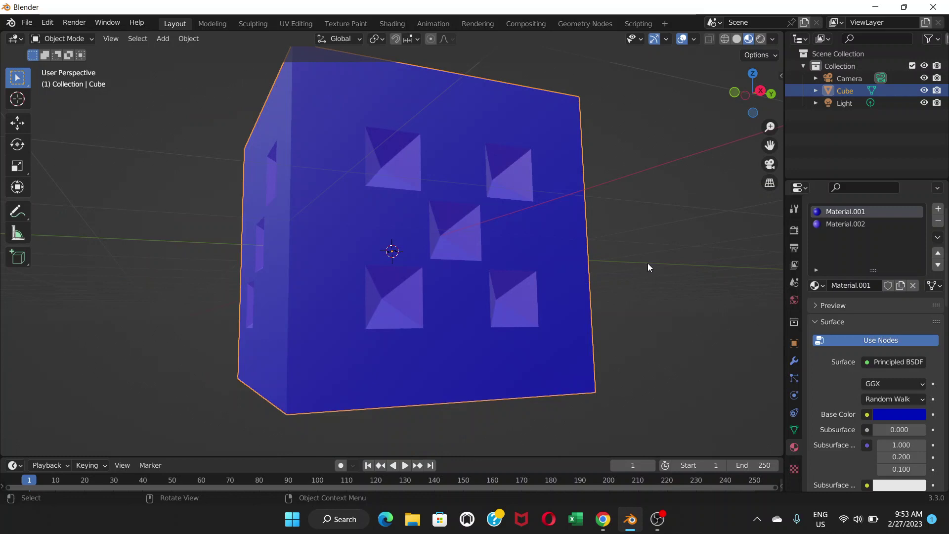
left_click(853, 225)
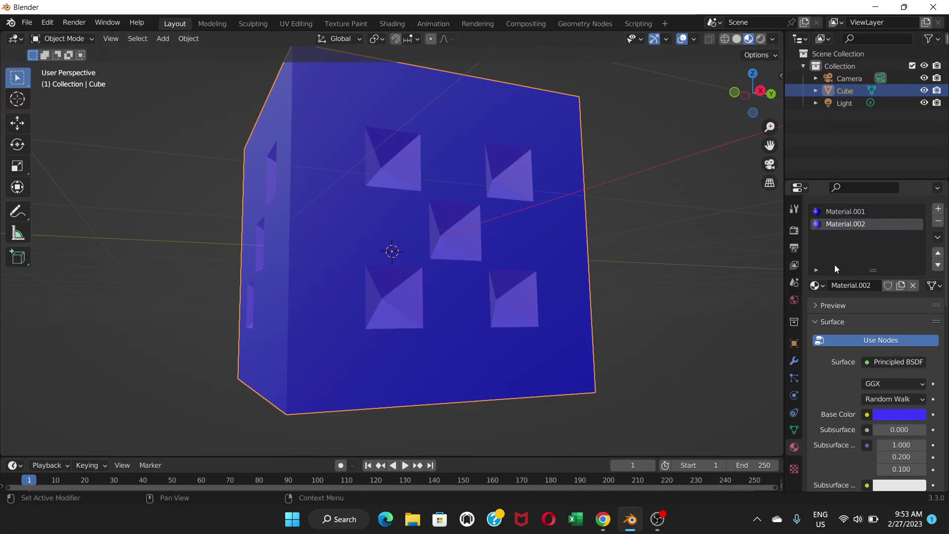
left_click(891, 416)
left_click_drag(871, 267, 864, 279)
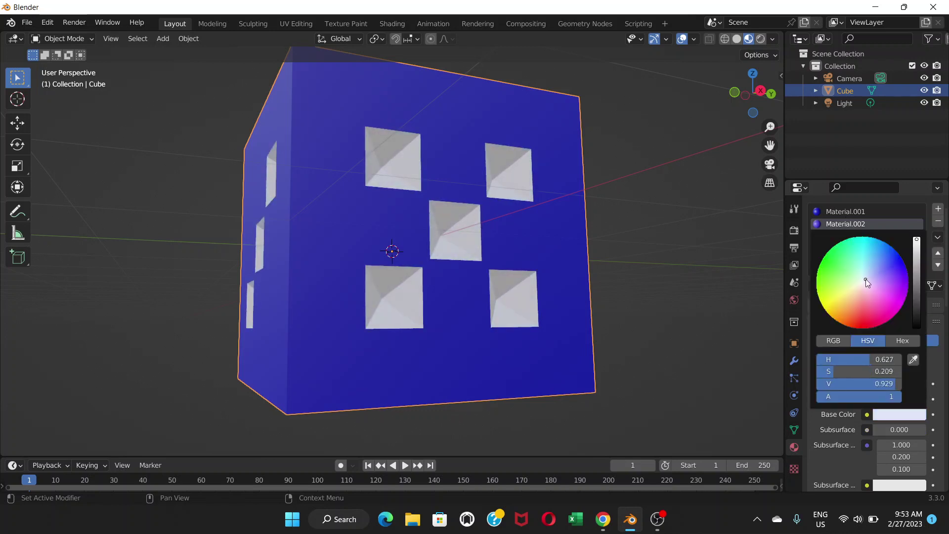
left_click(864, 278)
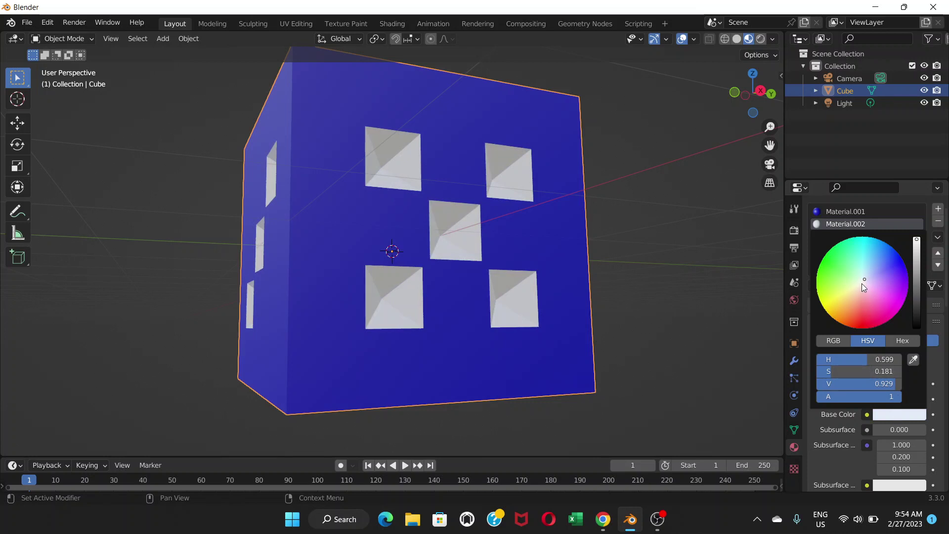
left_click(864, 279)
Add a Subdivision Surface modifier to the cube to round its edges and dot recesses
middle_click_drag(542, 251, 489, 265)
middle_click_drag(435, 252, 502, 247)
scroll(437, 225, "down", 4)
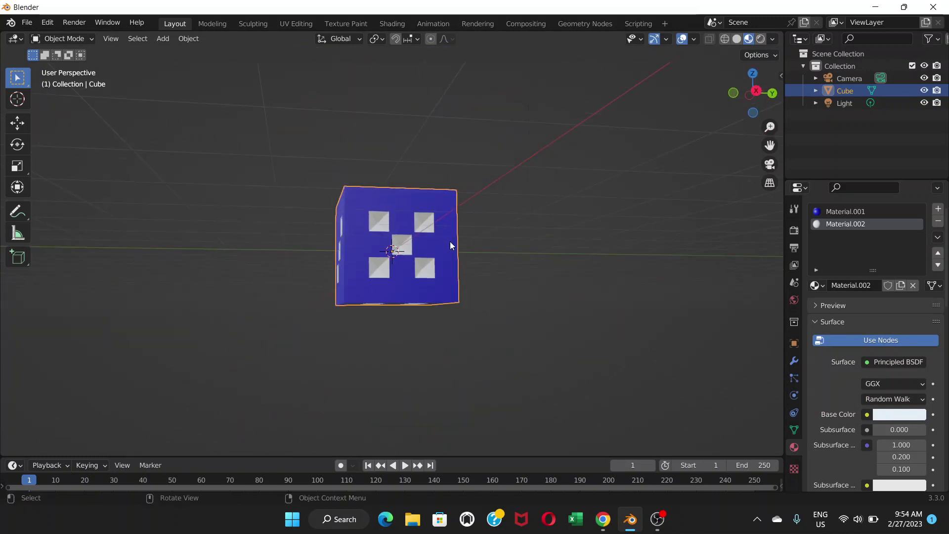
middle_click_drag(446, 240, 487, 267)
scroll(419, 252, "up", 2)
scroll(420, 246, "up", 1)
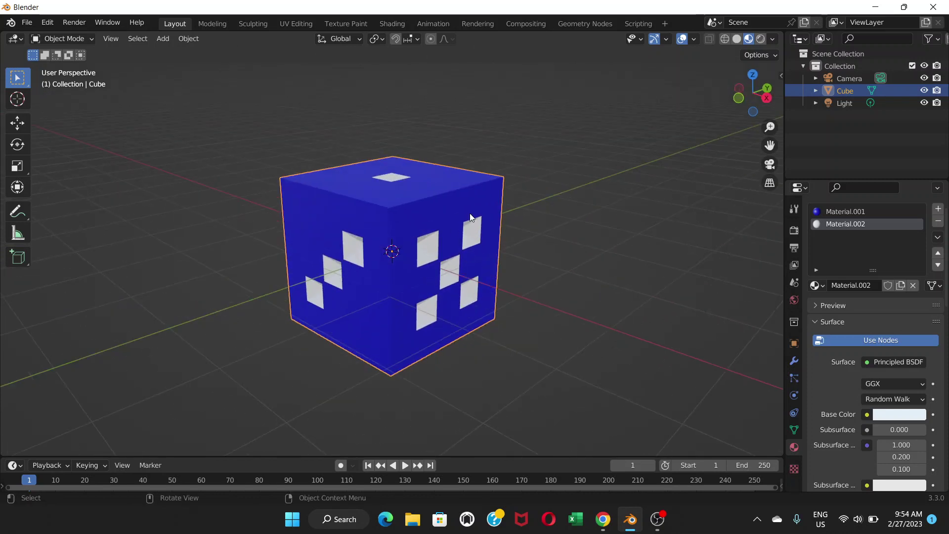
left_click(794, 362)
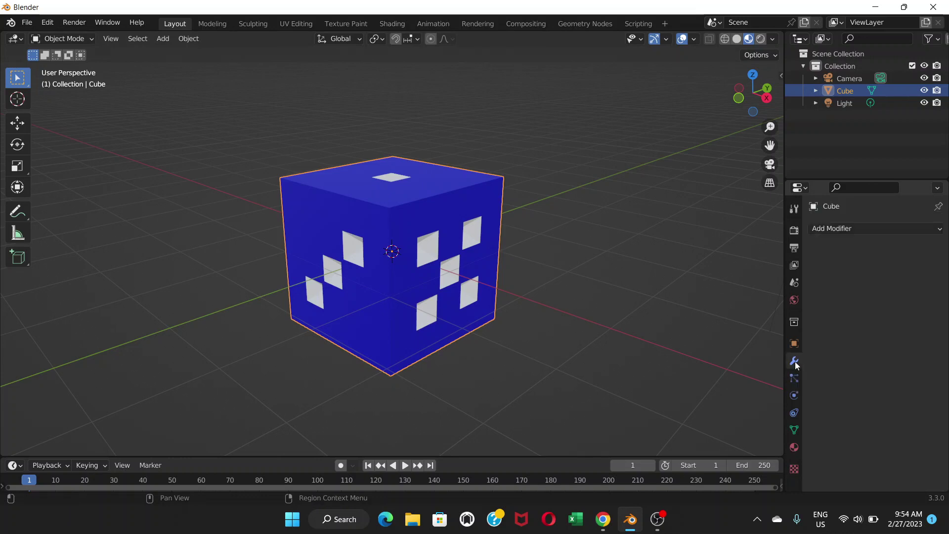
left_click(870, 229)
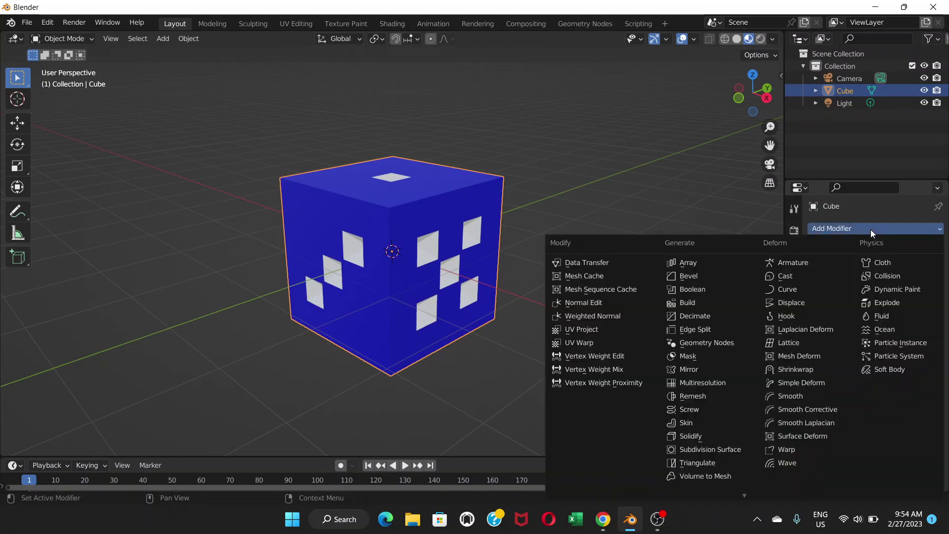
left_click(706, 448)
middle_click_drag(381, 294, 410, 252)
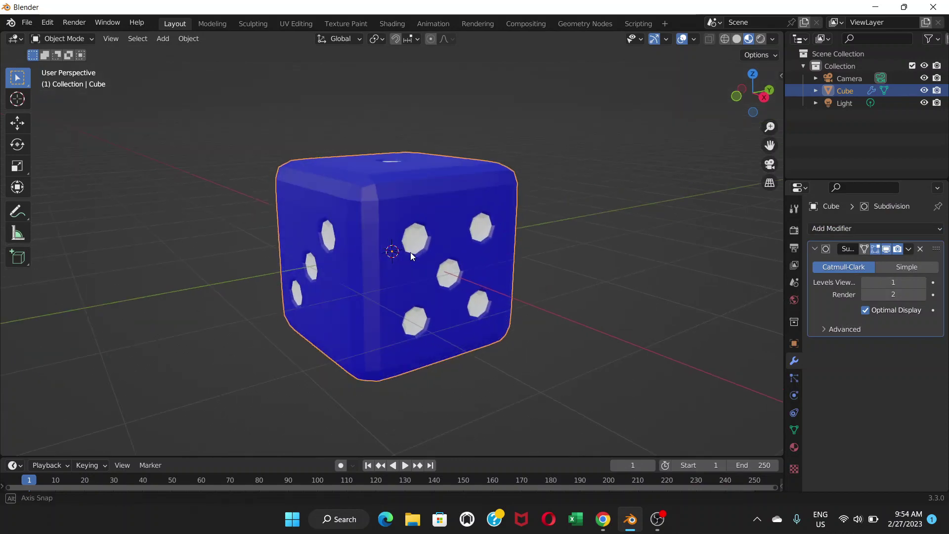
scroll(410, 252, "up", 2)
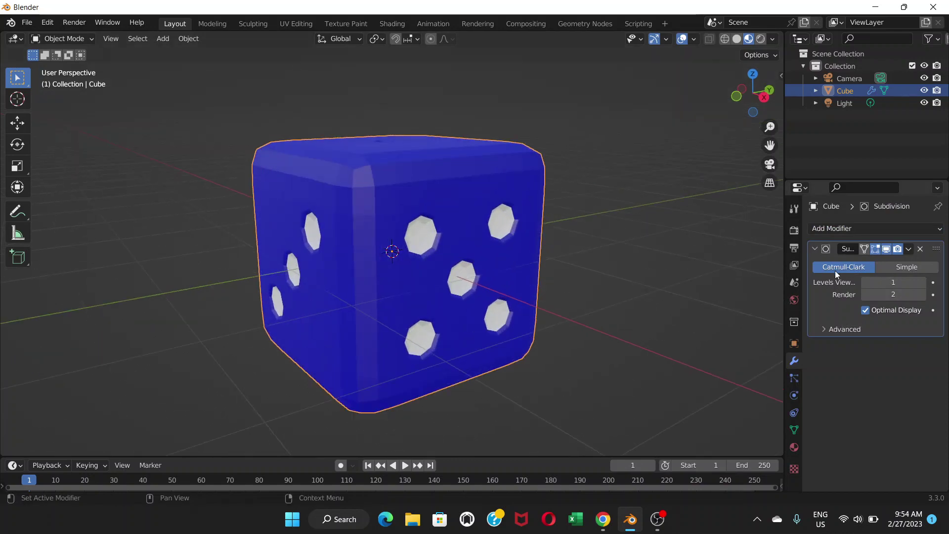
Set both the viewport and render levels of the Subdivision modifier to 3
left_click(923, 282)
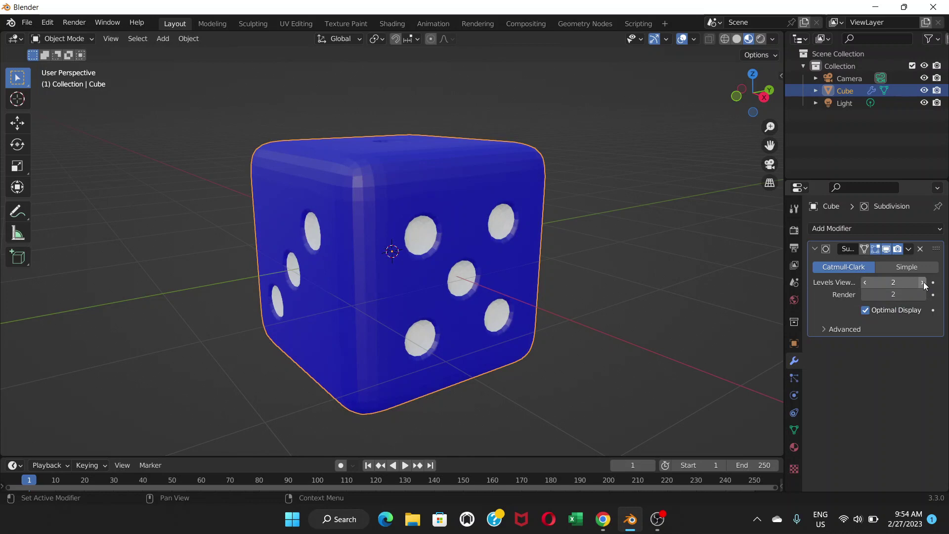
left_click(923, 281)
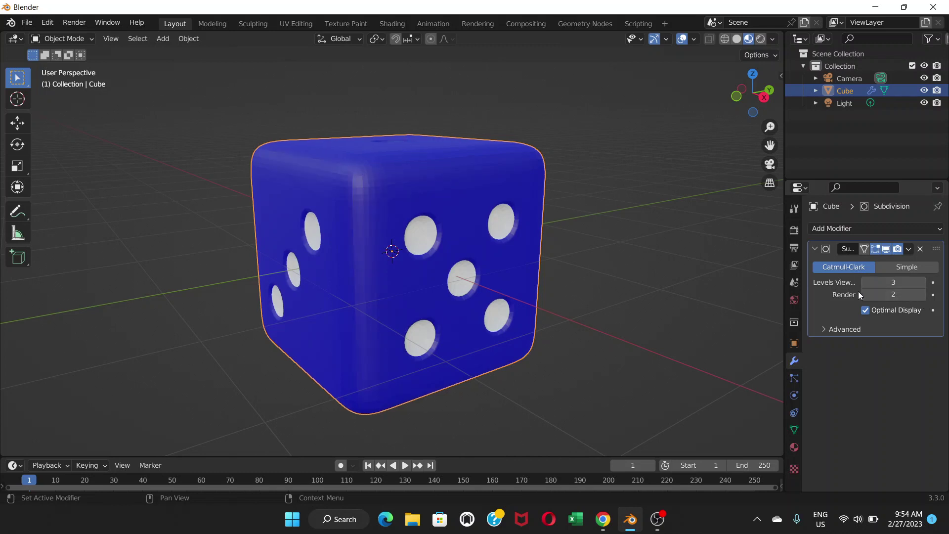
left_click(922, 295)
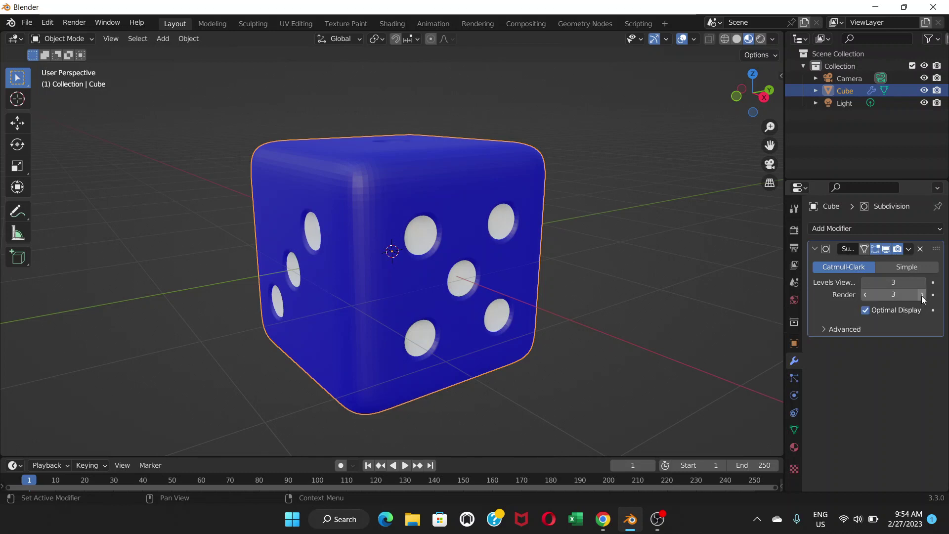
Apply smooth shading to the die
right_click(374, 185)
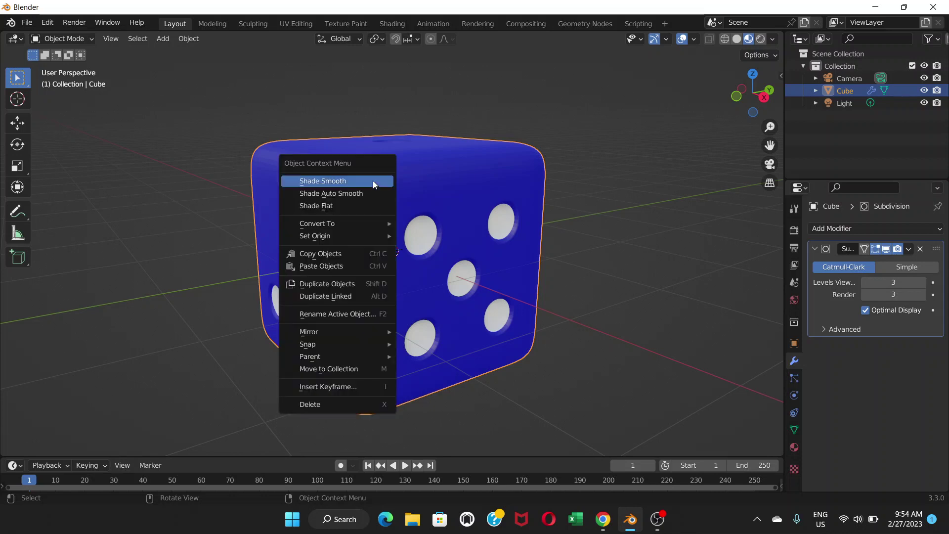
left_click(323, 183)
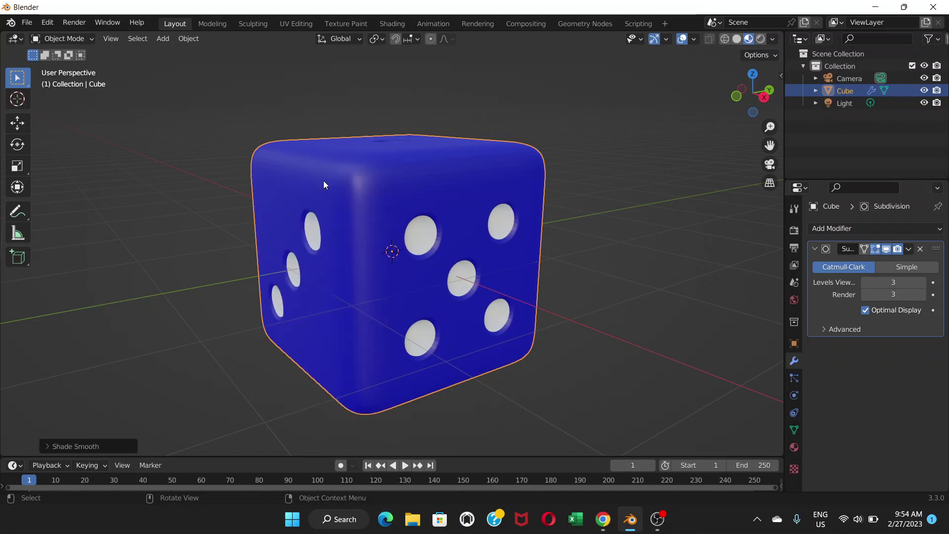
middle_click_drag(377, 214, 414, 203)
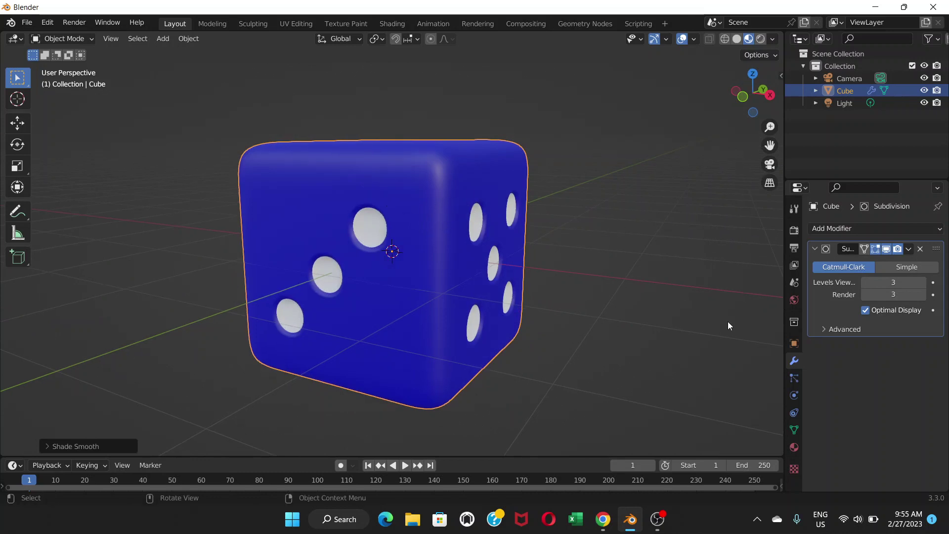
Lower the roughness of the blue body material, Material.001, to give the die a glossier finish
left_click(794, 448)
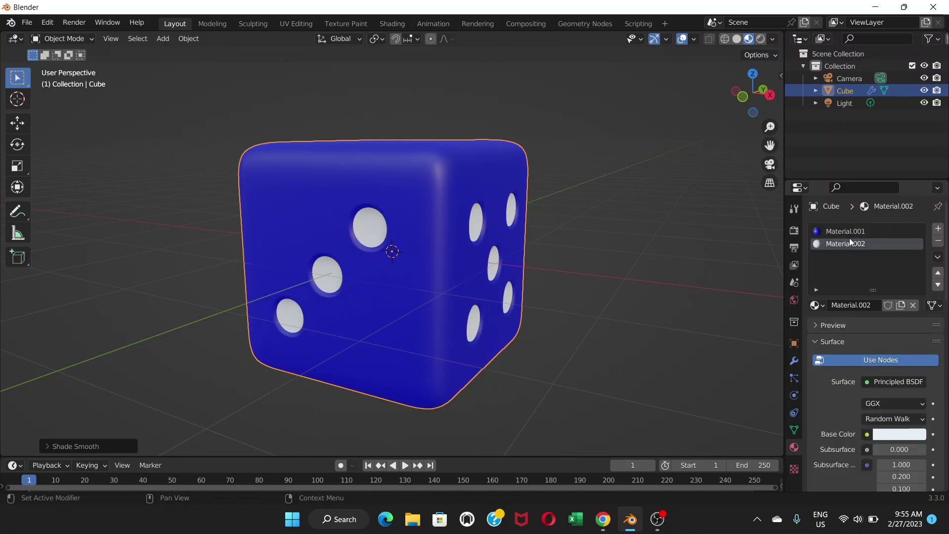
left_click(865, 231)
scroll(889, 361, "down", 1)
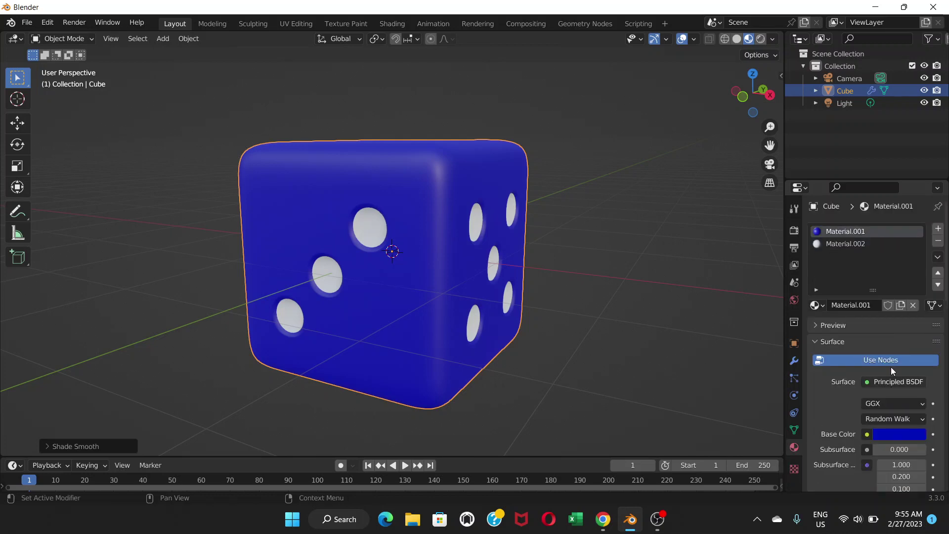
scroll(891, 366, "down", 8)
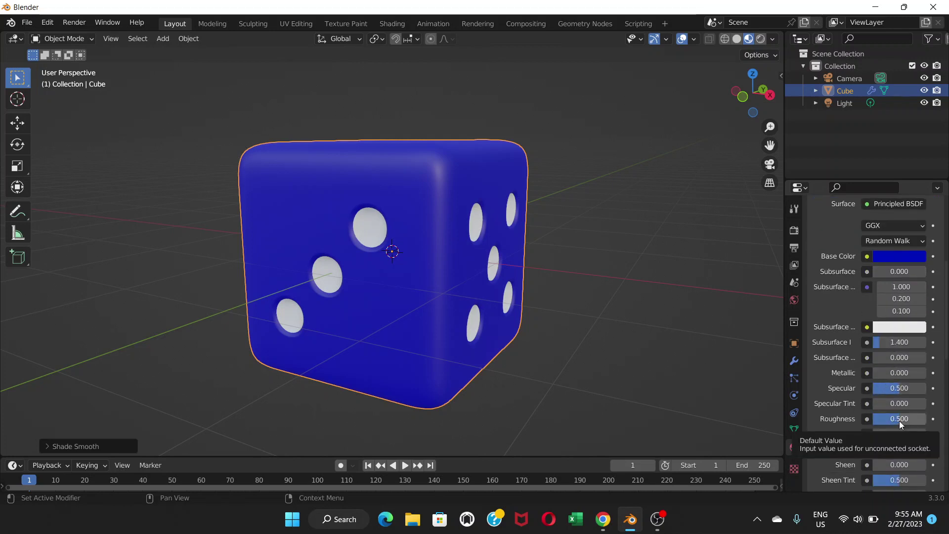
left_click_drag(900, 420, 881, 420)
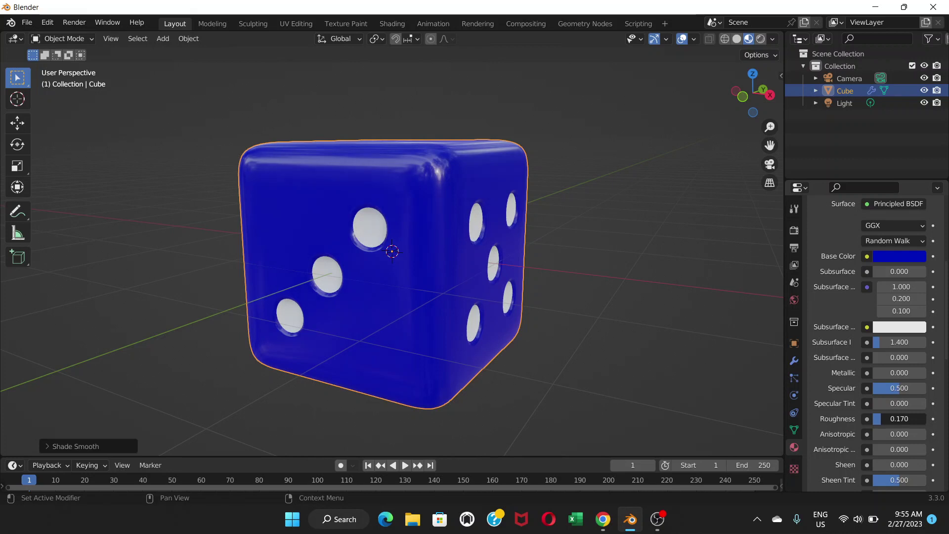
left_click_drag(881, 420, 884, 419)
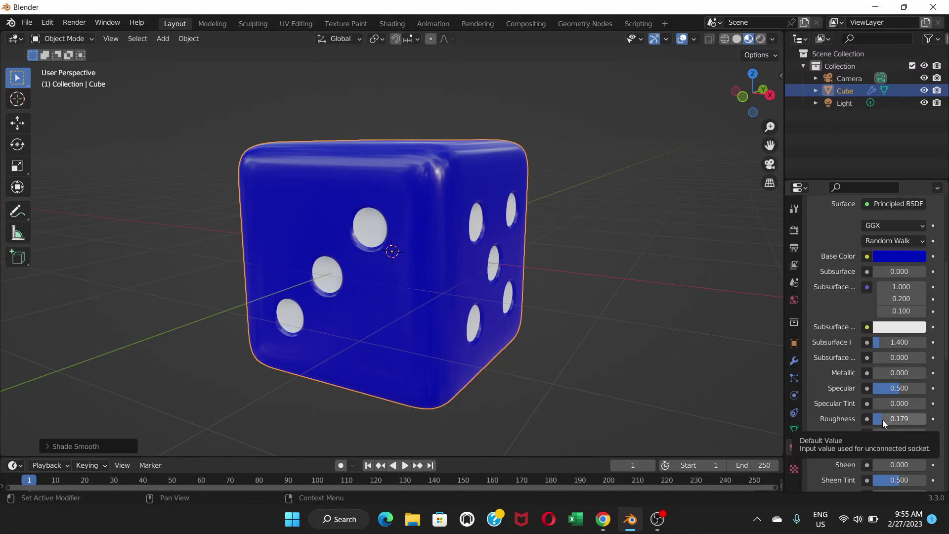
left_click_drag(883, 421, 879, 419)
scroll(846, 290, "up", 8)
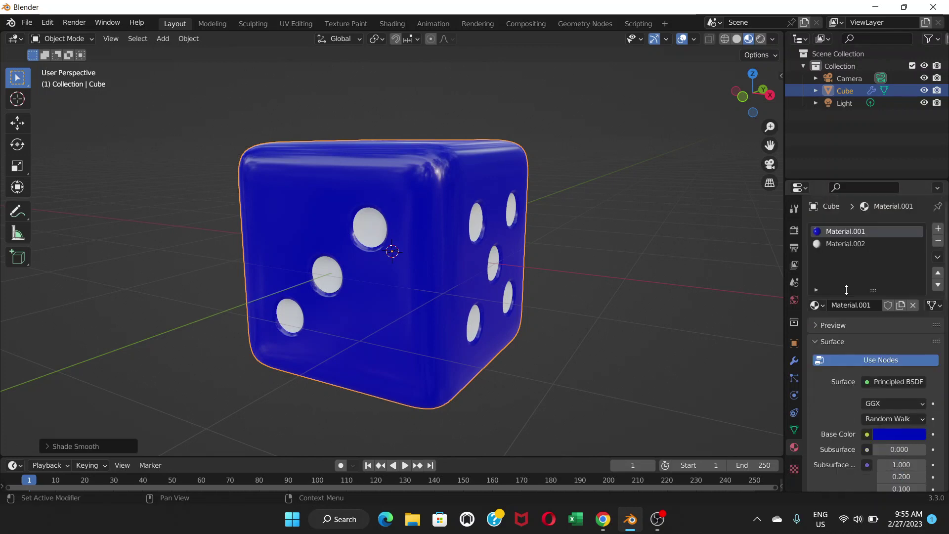
Set the roughness of the white dot material, Material.002, to 0.124
left_click(856, 245)
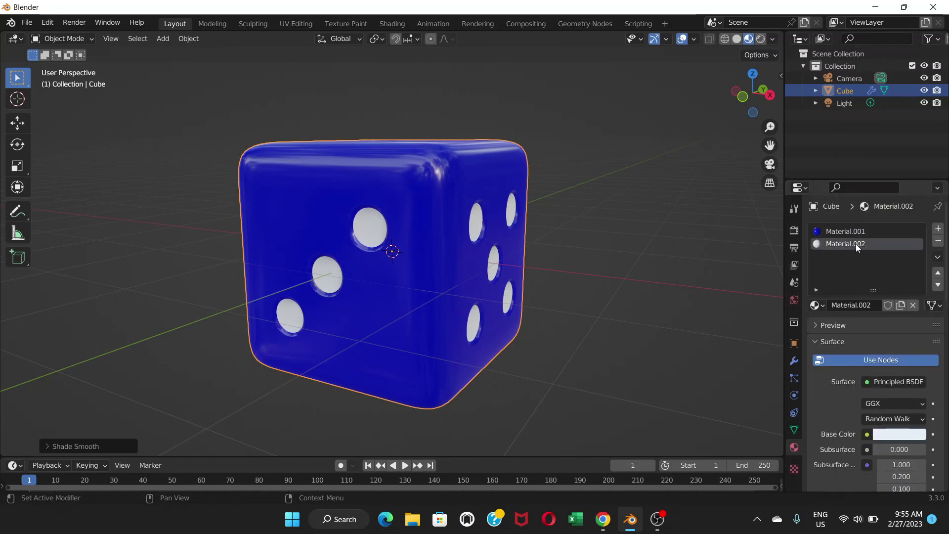
scroll(900, 394, "down", 10)
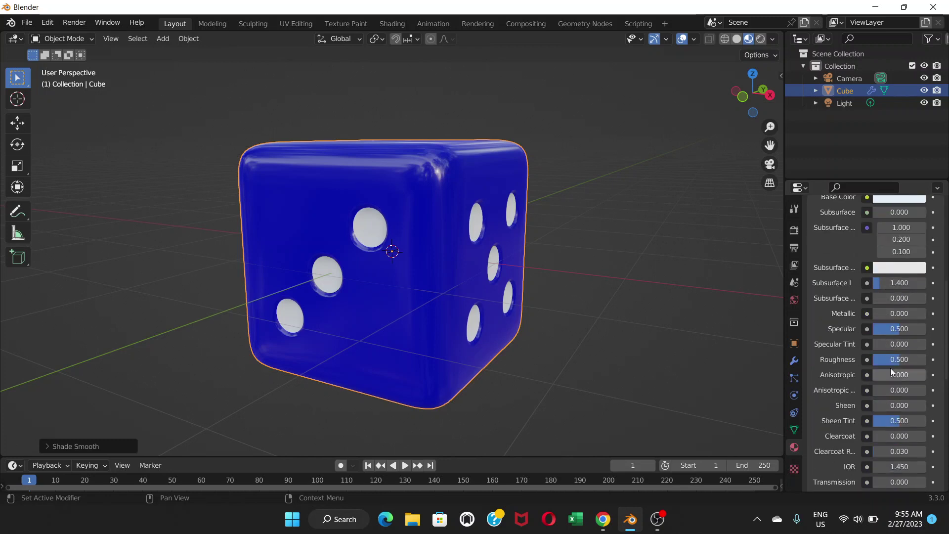
left_click_drag(895, 361, 876, 361)
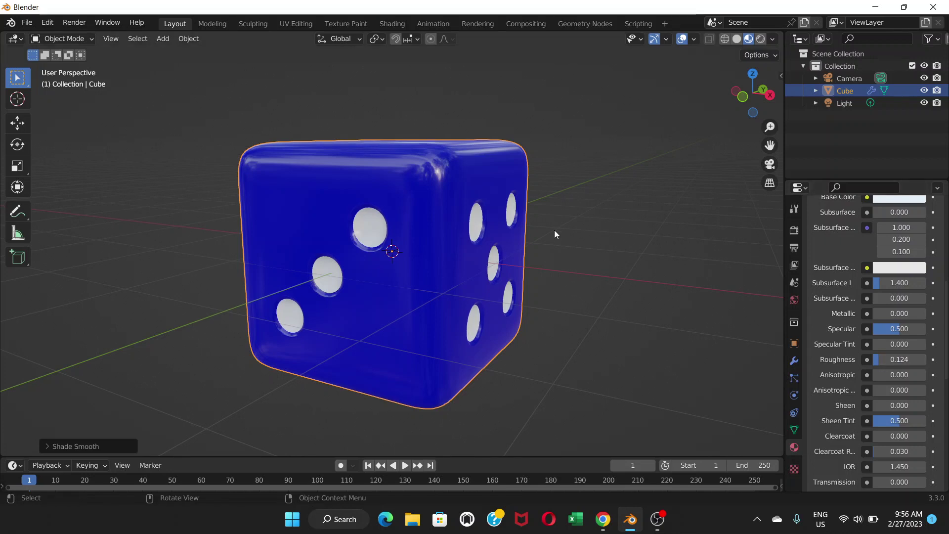
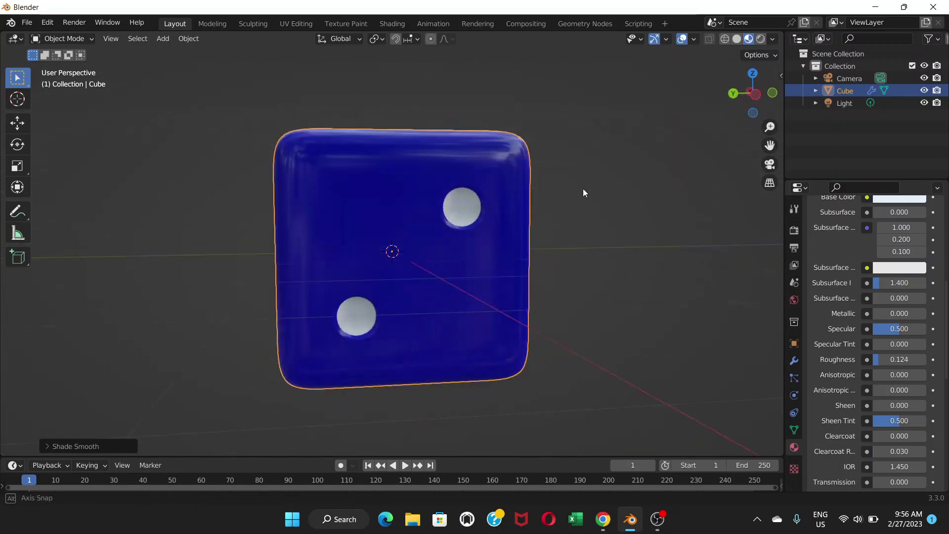
Examine the die from several sides in Rendered viewport shading, and return to Material Preview
left_click(760, 40)
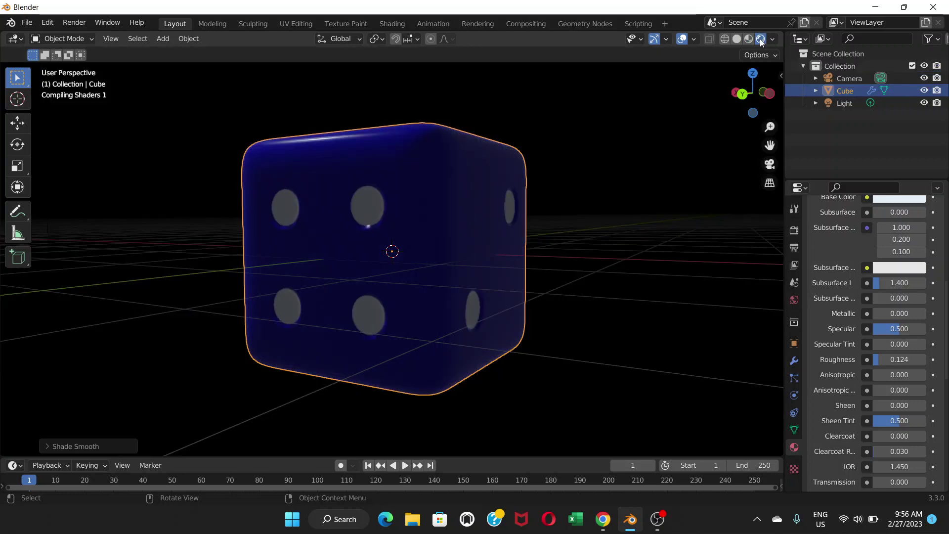
middle_click_drag(515, 238, 501, 258)
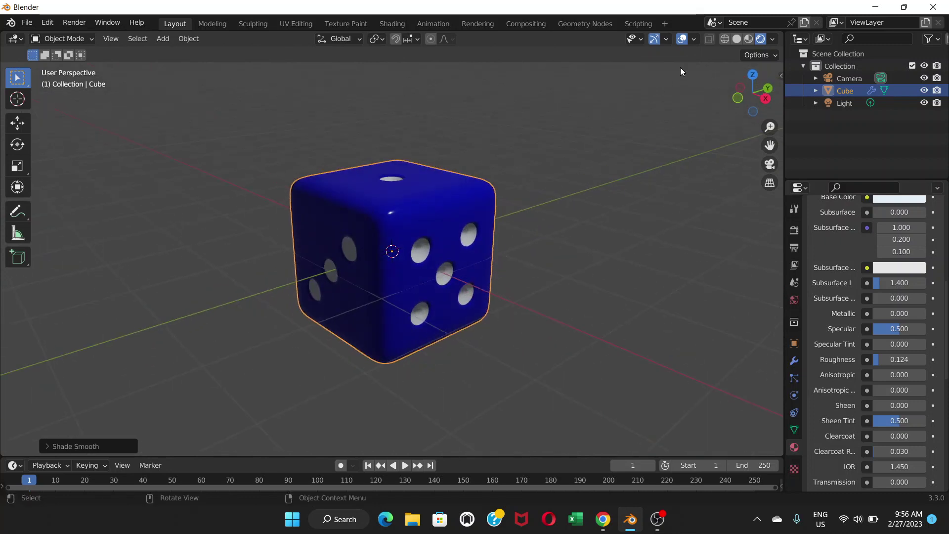
left_click(749, 39)
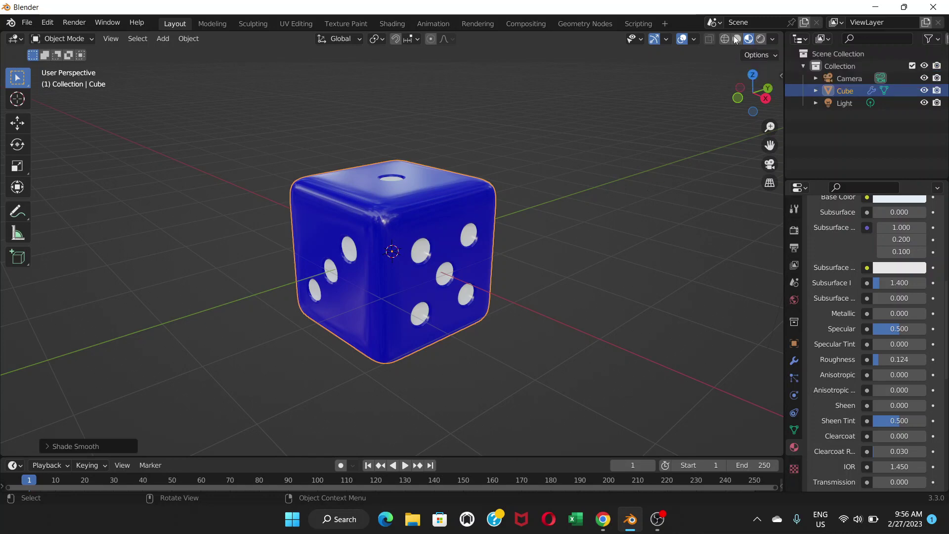
Check the die in Rendered viewport shading along with the scene's render engine and sampling settings, and return to Material Preview
left_click(764, 38)
mouse_move(625, 209)
middle_mouse_down()
mouse_move(567, 236)
mouse_move(499, 224)
middle_mouse_up()
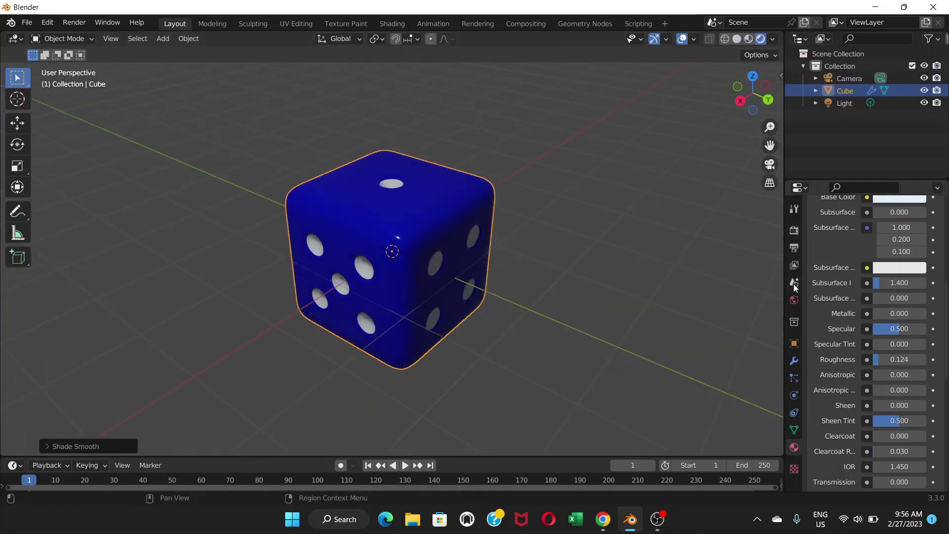
left_click(794, 231)
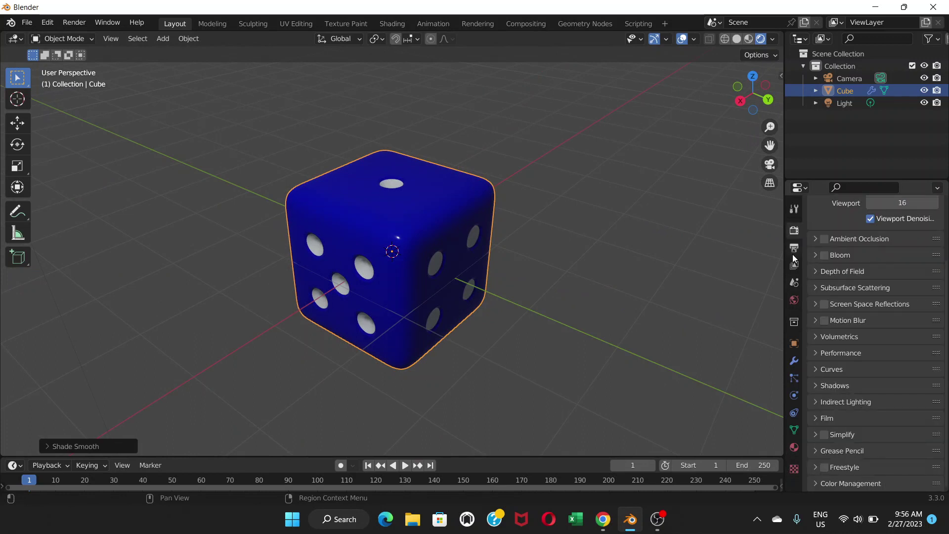
scroll(824, 236, "up", 4)
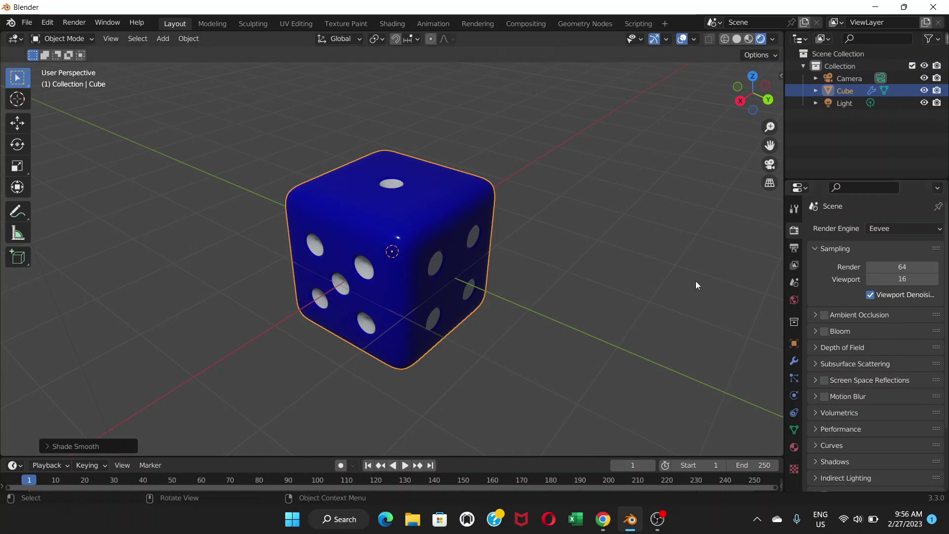
middle_click_drag(511, 159, 535, 153)
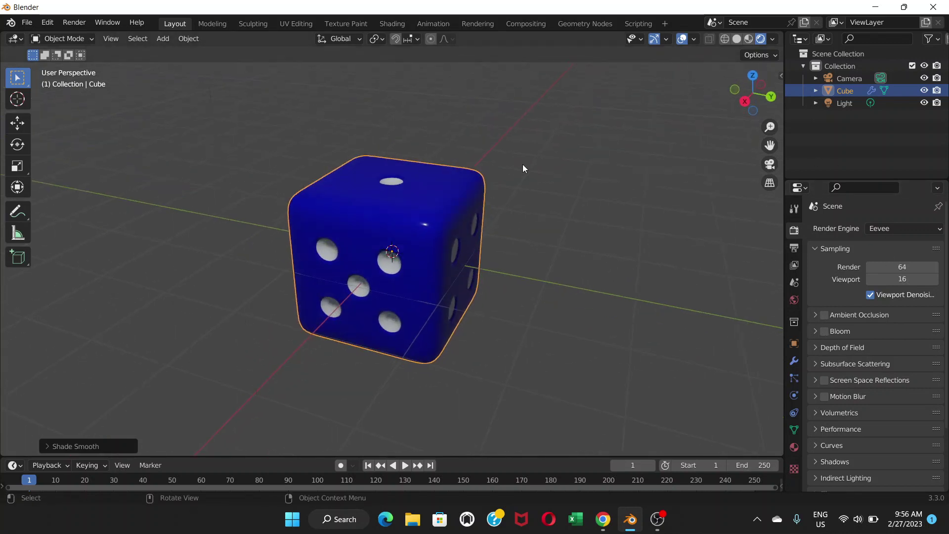
left_click(749, 40)
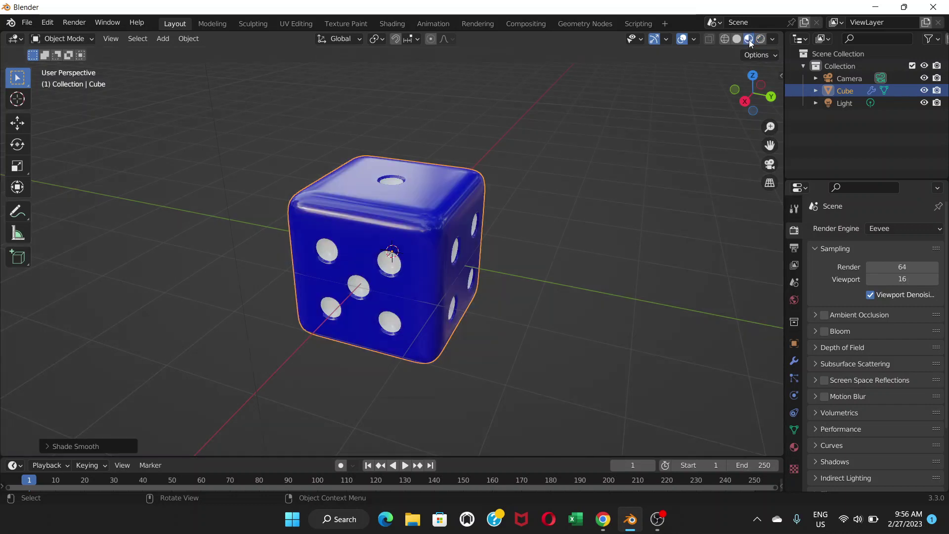
middle_click_drag(553, 269, 514, 252)
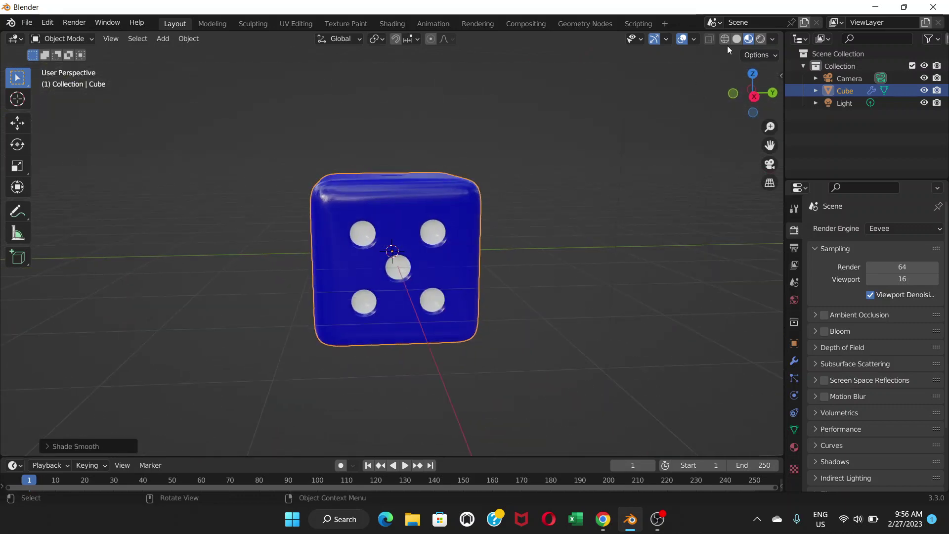
Render a still image of the die from the scene camera, inspect it, and close the render window
left_click(75, 23)
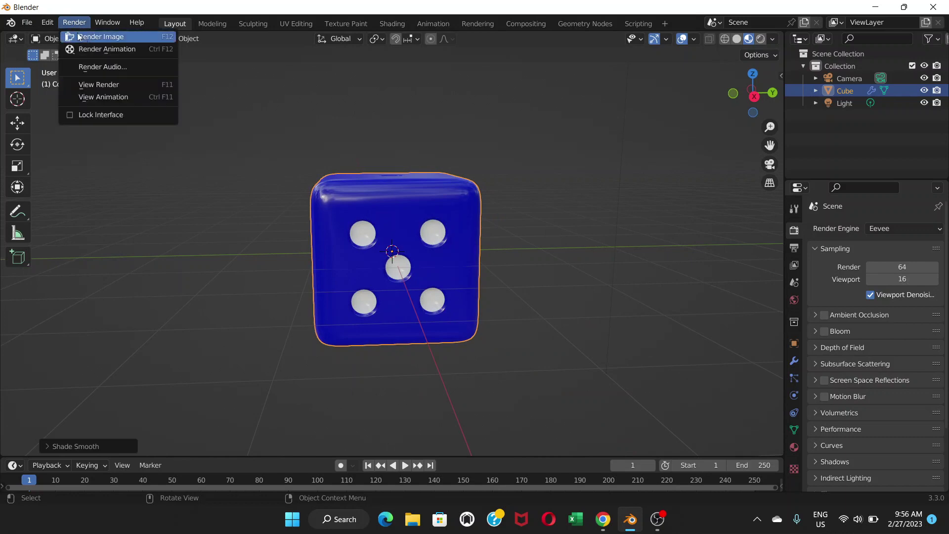
left_click(79, 34)
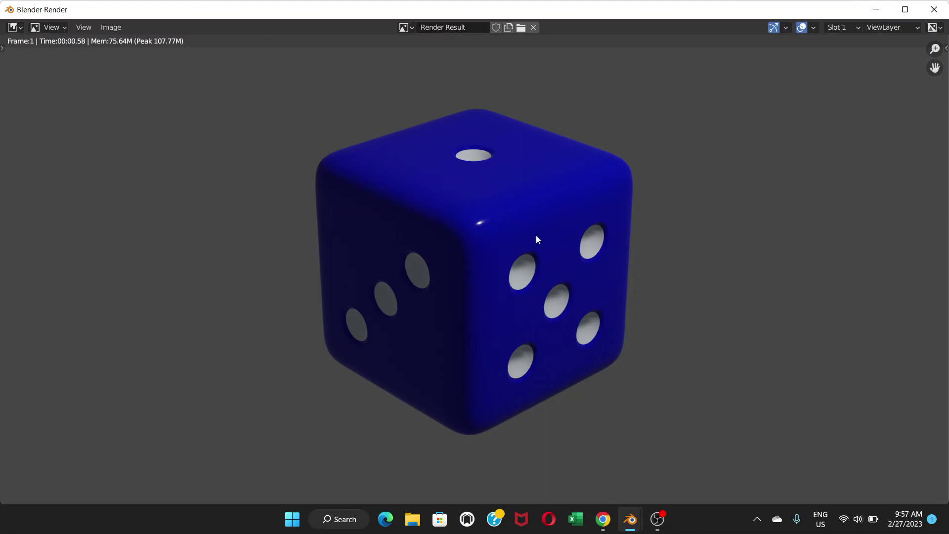
left_click(934, 9)
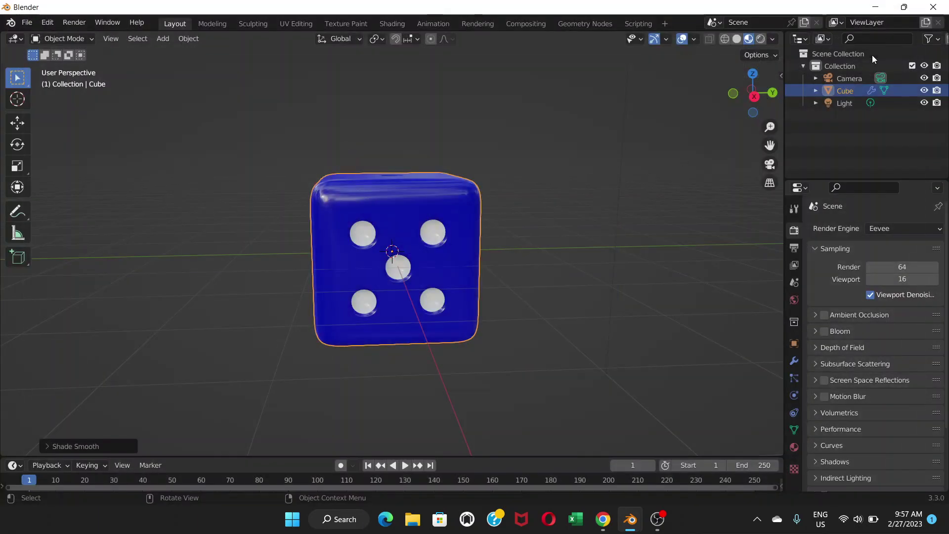
Inspect the die's rounded edges and recessed dots up close and from several sides in Material Preview
mouse_move(487, 249)
middle_mouse_down()
mouse_move(618, 260)
mouse_move(610, 274)
mouse_move(456, 271)
mouse_move(468, 250)
mouse_move(486, 248)
middle_mouse_up()
scroll(421, 268, "up", 5)
middle_click_drag(421, 269, 419, 290)
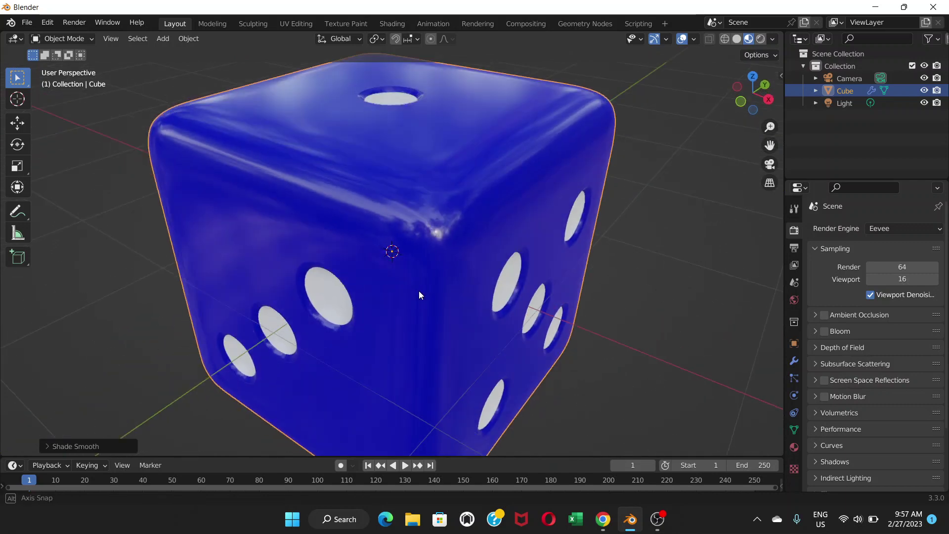
scroll(483, 224, "down", 2)
scroll(484, 224, "down", 3)
middle_click_drag(491, 245, 505, 224)
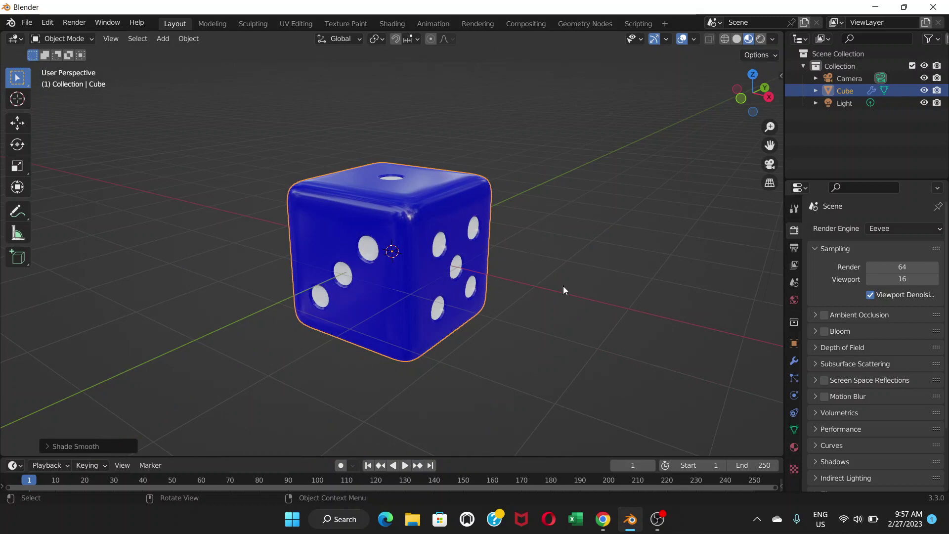